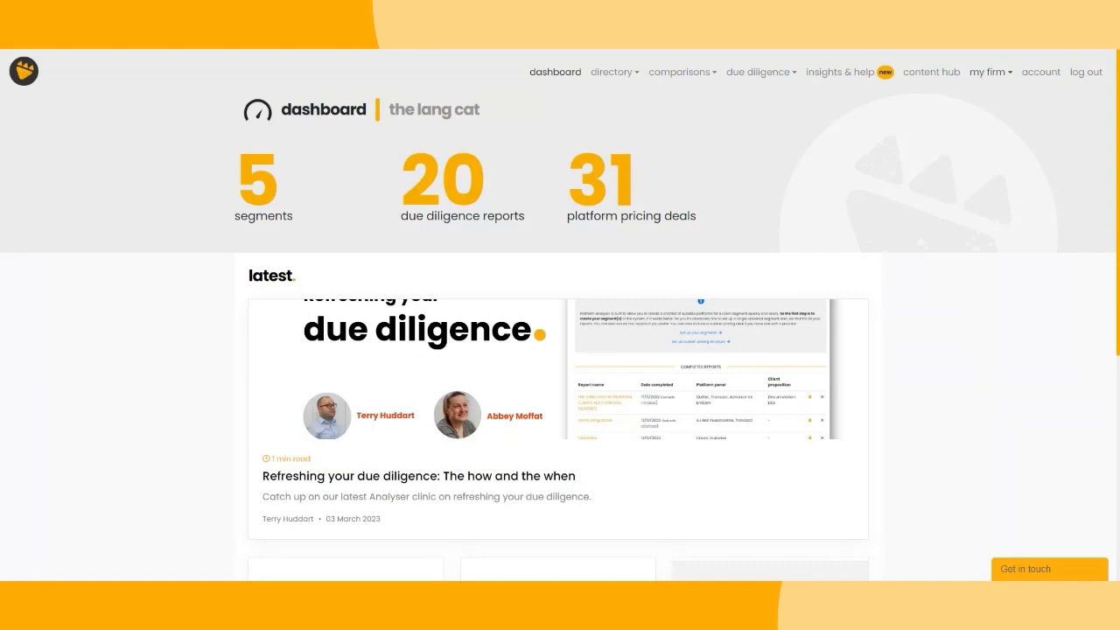
Open the firm's client segments and view the blank form for adding a segment
{"action": "left_click", "coordinate": [1010, 77]}
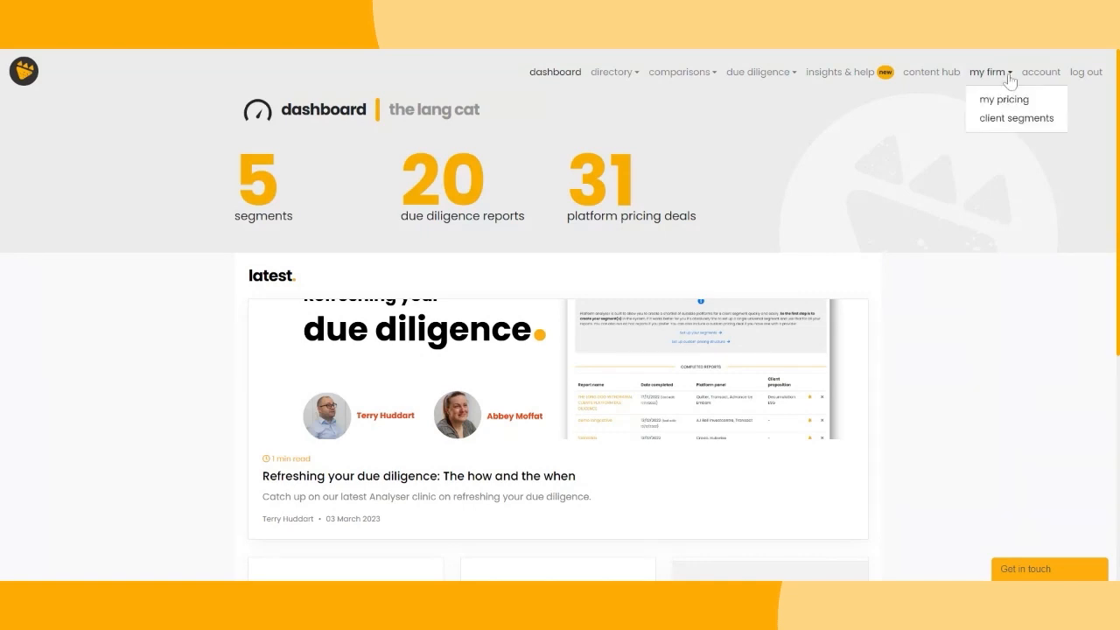
{"action": "left_click", "coordinate": [1020, 123]}
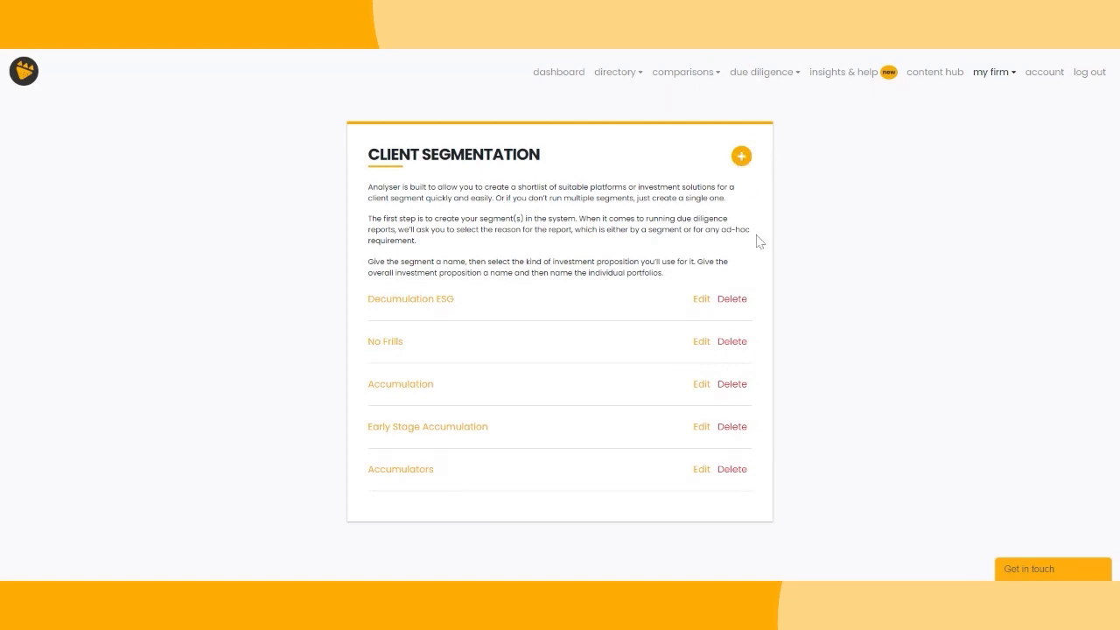
{"action": "left_click", "coordinate": [741, 158]}
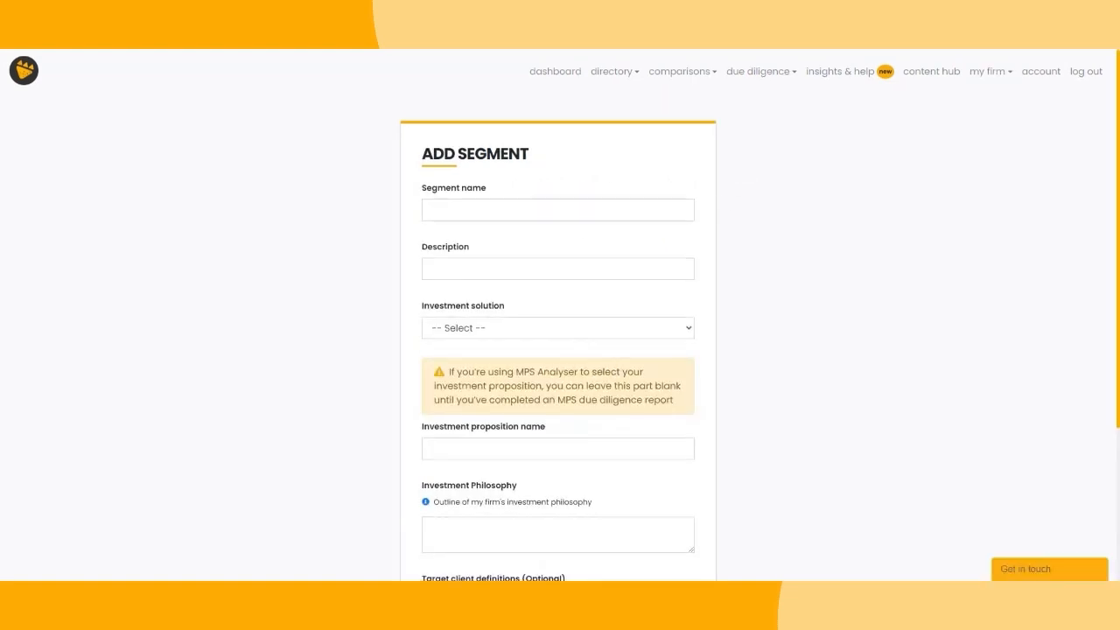
{"action": "scroll", "coordinate": [605, 227], "scroll_direction": "down", "scroll_amount": 3}
{"action": "scroll", "coordinate": [630, 290], "scroll_direction": "up", "scroll_amount": 3}
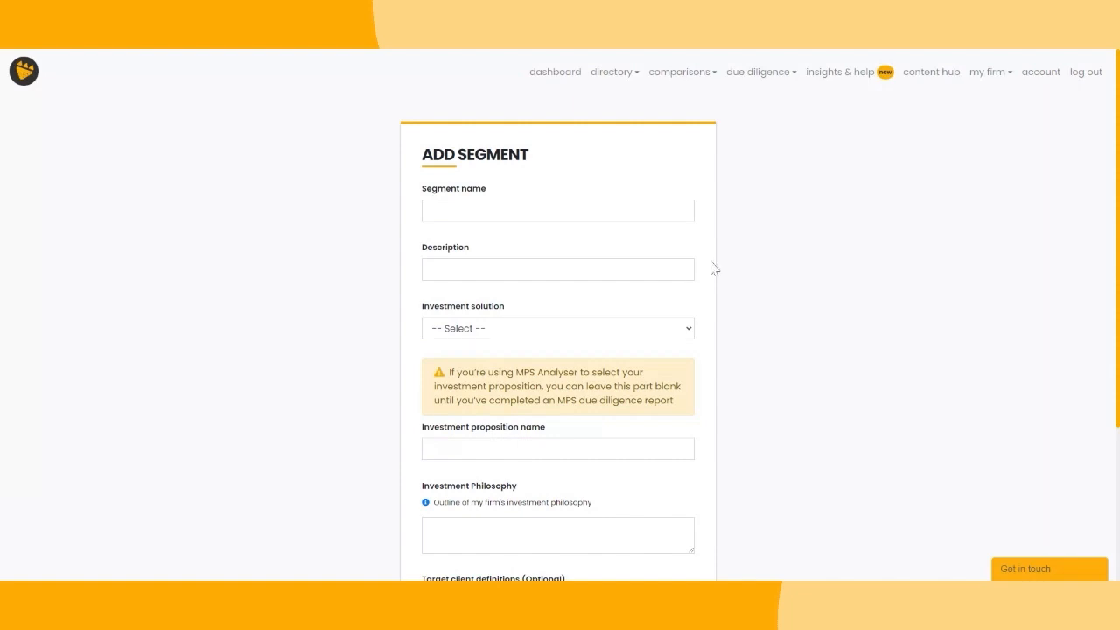
Return to the client segments list and open the Accumulators segment for editing
{"action": "left_click", "coordinate": [1003, 77]}
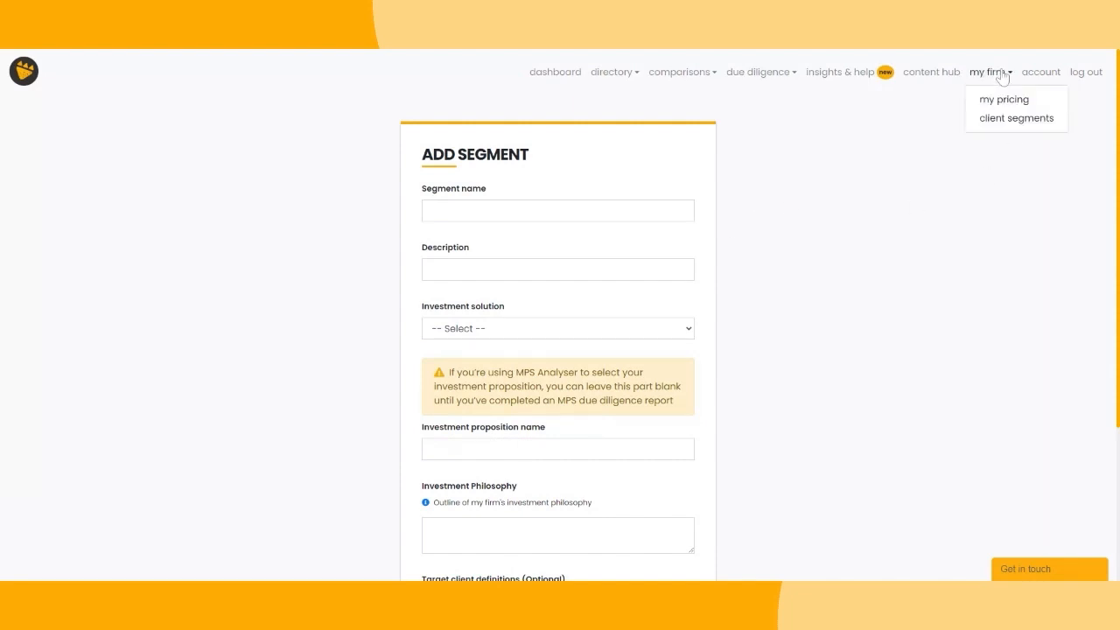
{"action": "left_click", "coordinate": [998, 119]}
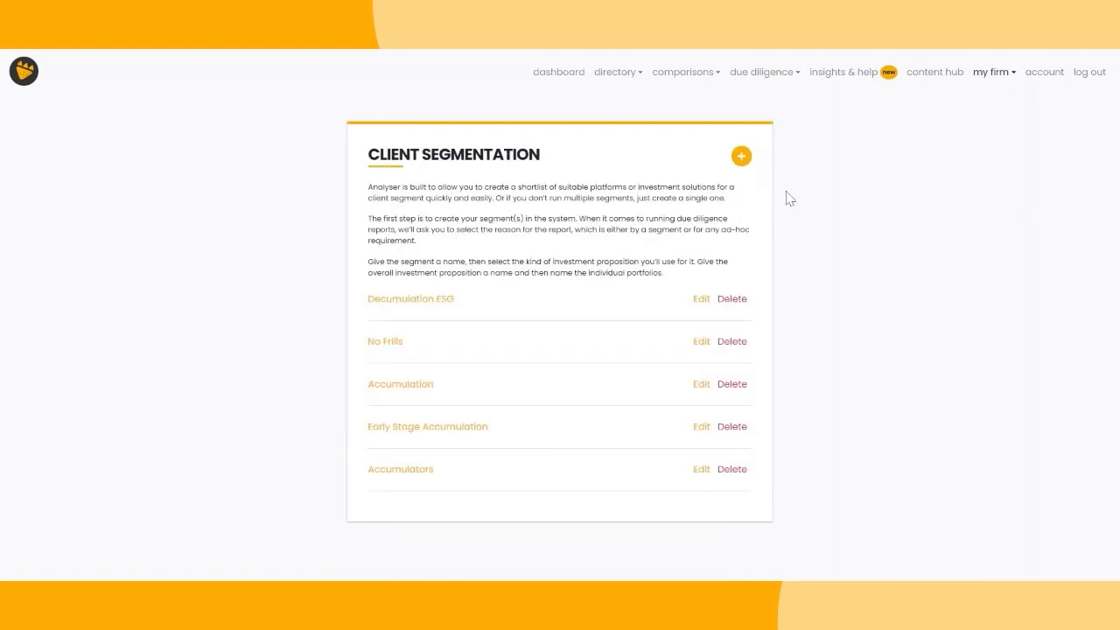
{"action": "left_click", "coordinate": [404, 470]}
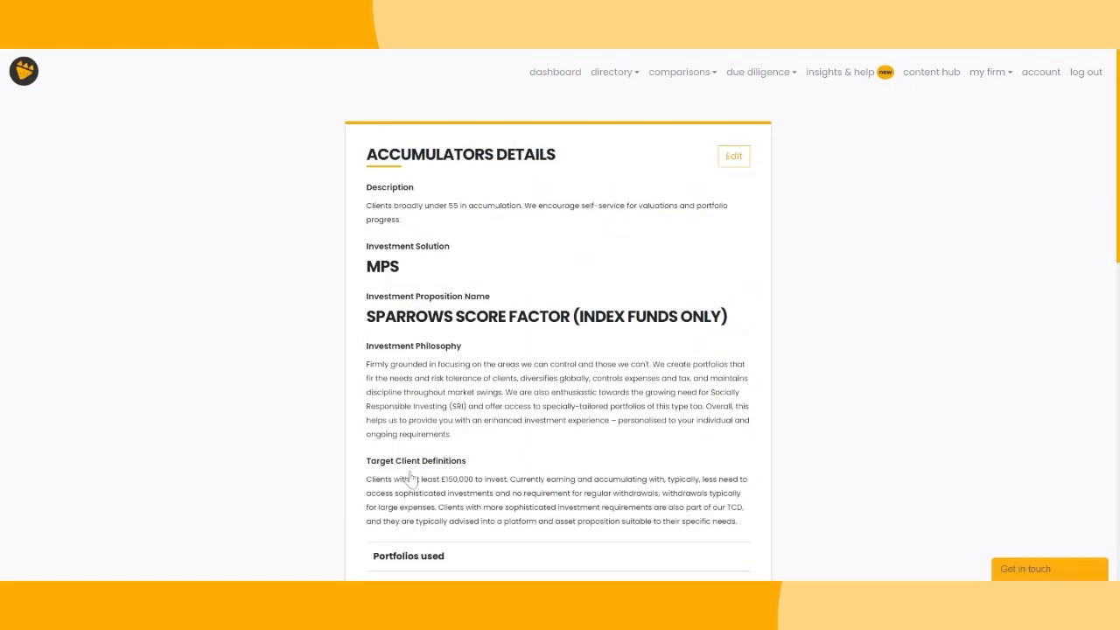
{"action": "left_click", "coordinate": [736, 157]}
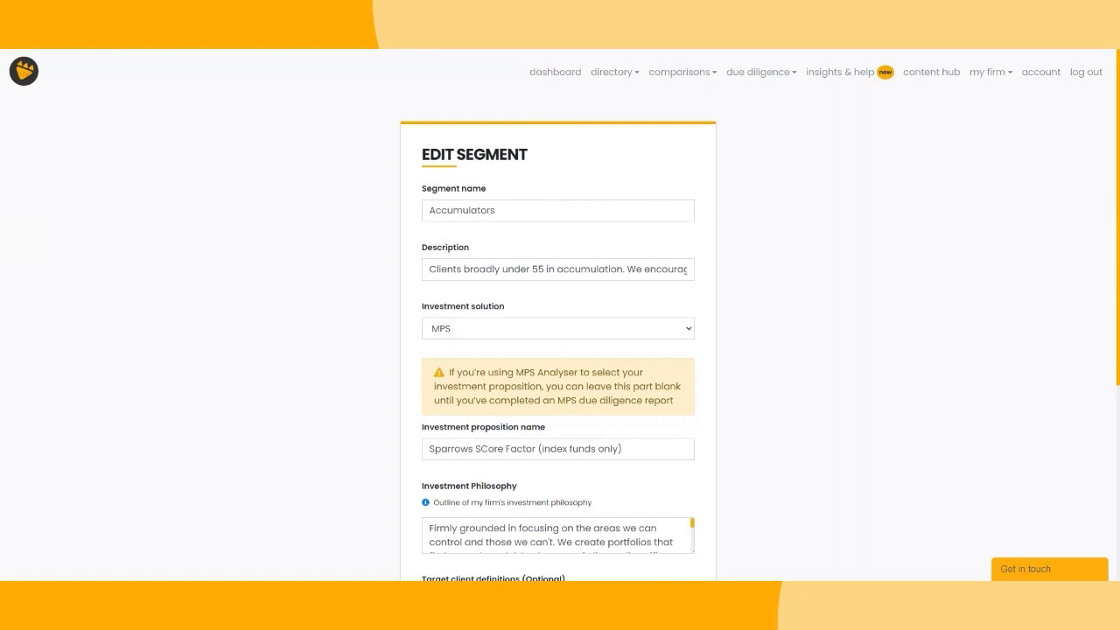
Examine the Accumulators segment's name, description, investment solution and investment proposition name
{"action": "scroll", "coordinate": [560, 315], "scroll_direction": "down", "scroll_amount": 1}
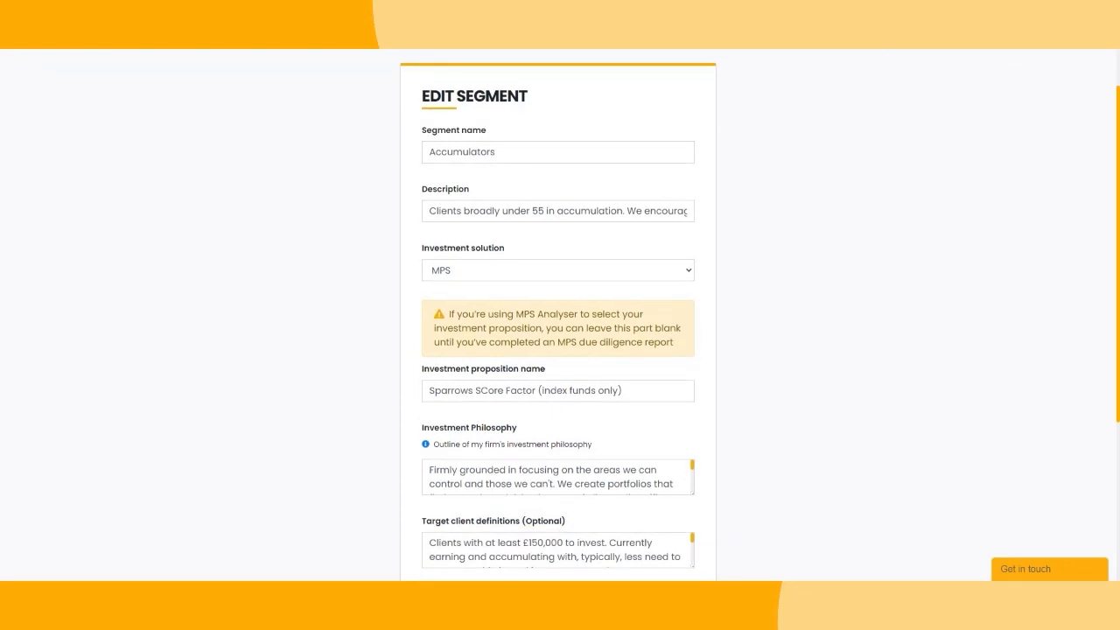
{"action": "scroll", "coordinate": [560, 315], "scroll_direction": "up", "scroll_amount": 1}
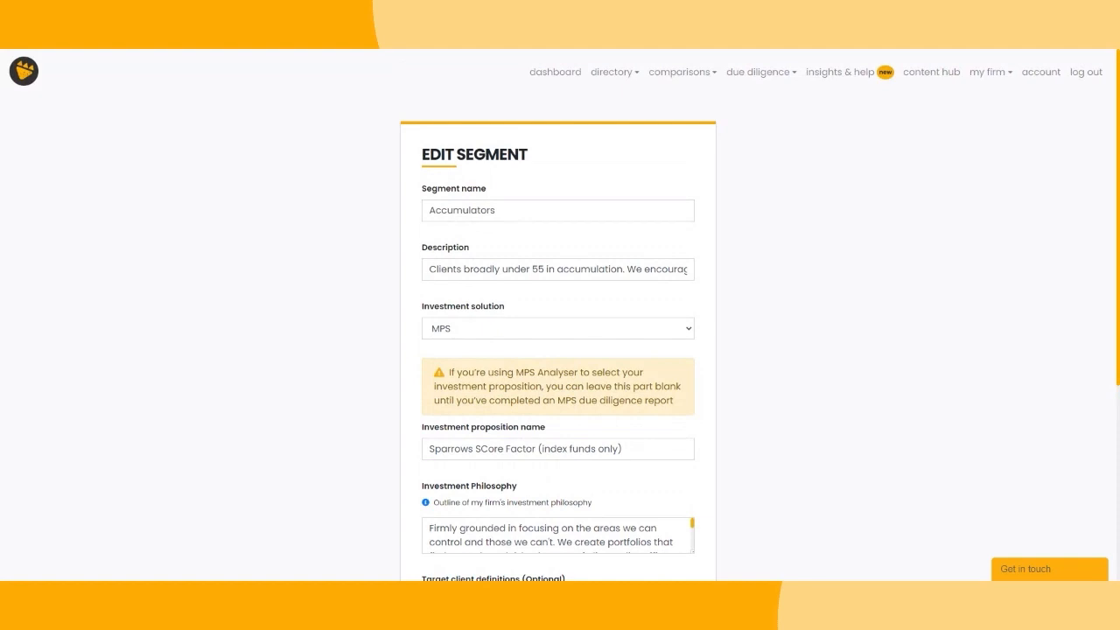
{"action": "left_click", "coordinate": [498, 210]}
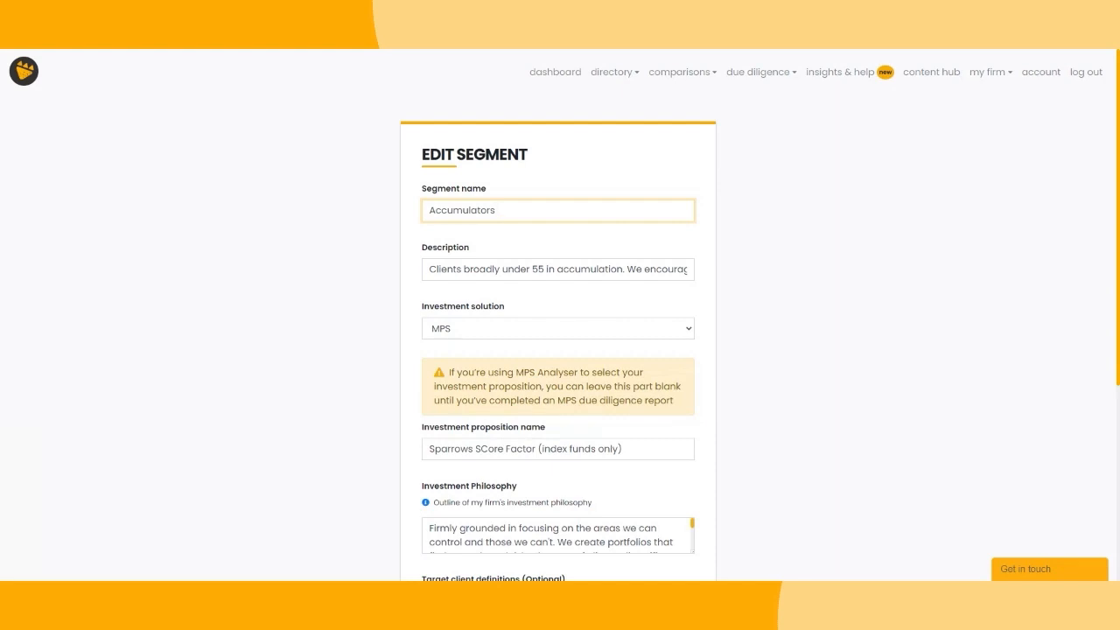
{"action": "left_click_drag", "start_coordinate": [429, 268], "coordinate": [744, 272]}
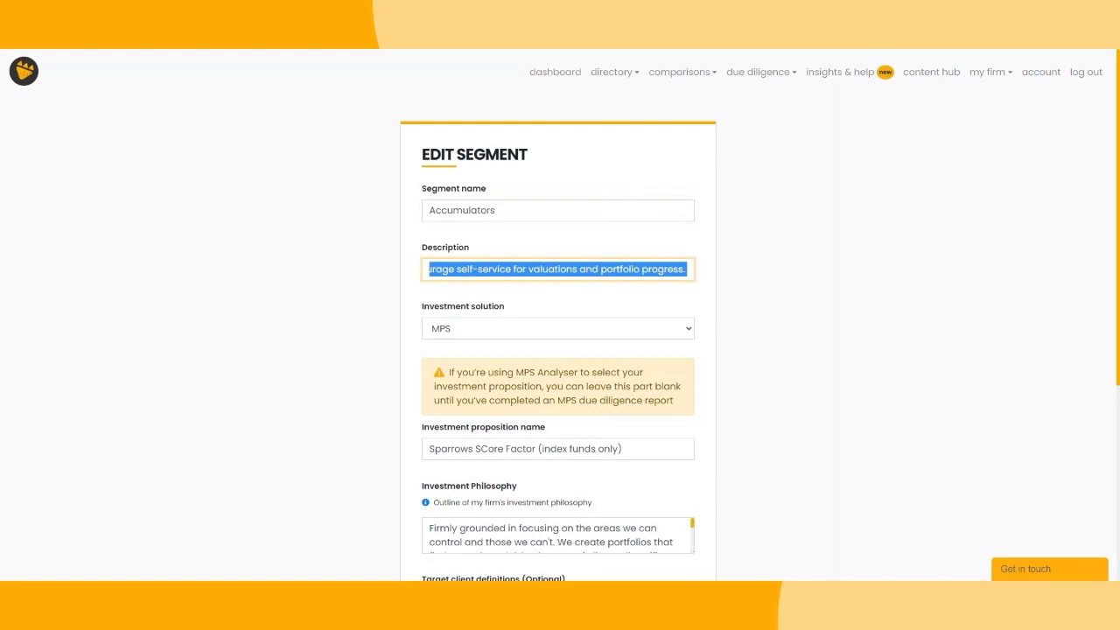
{"action": "key", "text": "Left"}
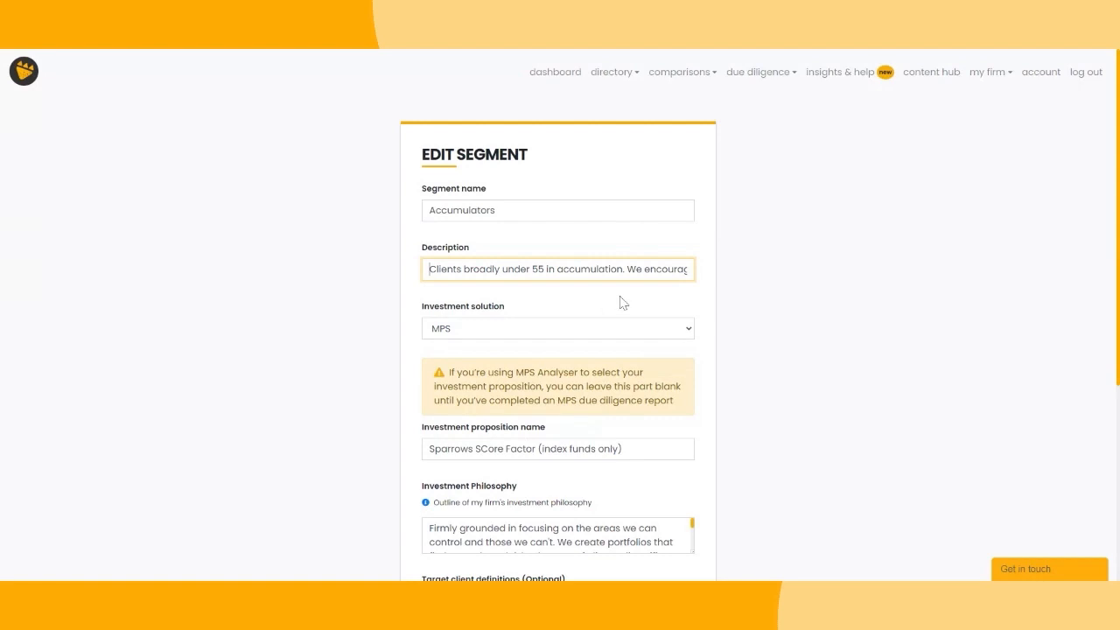
{"action": "left_click", "coordinate": [691, 330]}
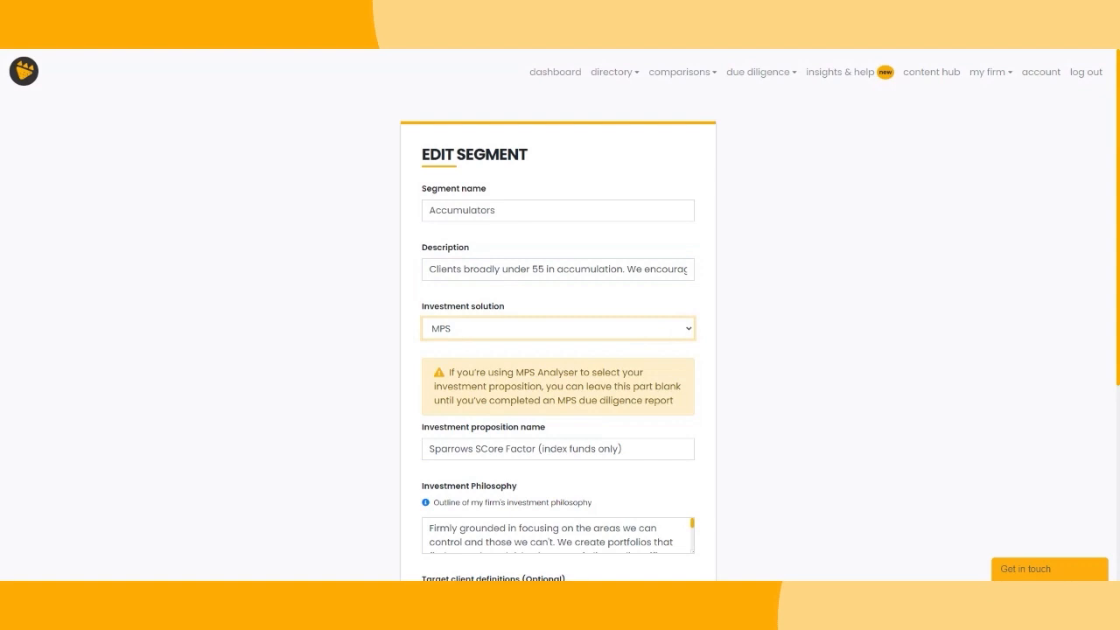
{"action": "scroll", "coordinate": [615, 190], "scroll_direction": "down", "scroll_amount": 3}
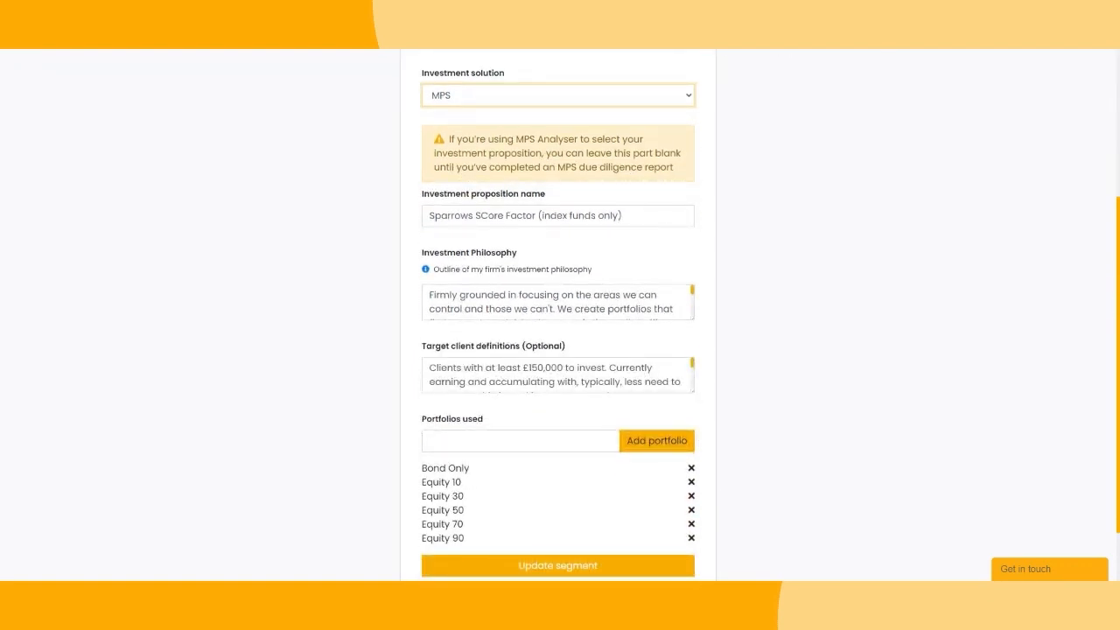
{"action": "left_click", "coordinate": [623, 216]}
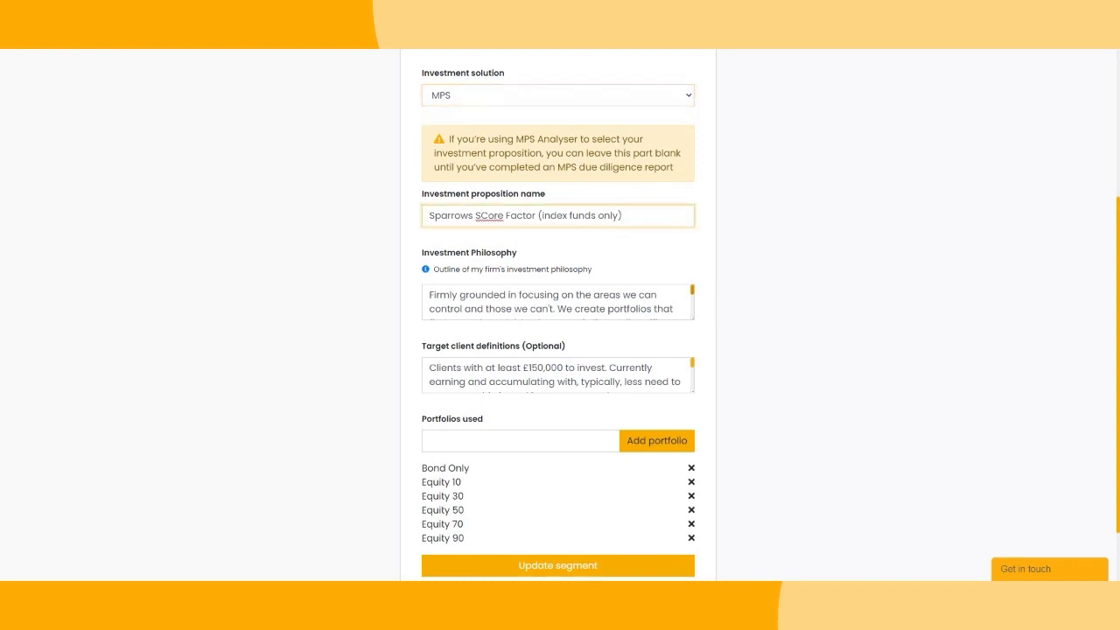
Read through the segment's investment philosophy and target client definitions texts
{"action": "mouse_move", "coordinate": [692, 290]}
{"action": "left_mouse_down"}
{"action": "mouse_move", "coordinate": [692, 314]}
{"action": "mouse_move", "coordinate": [692, 290]}
{"action": "left_mouse_up"}
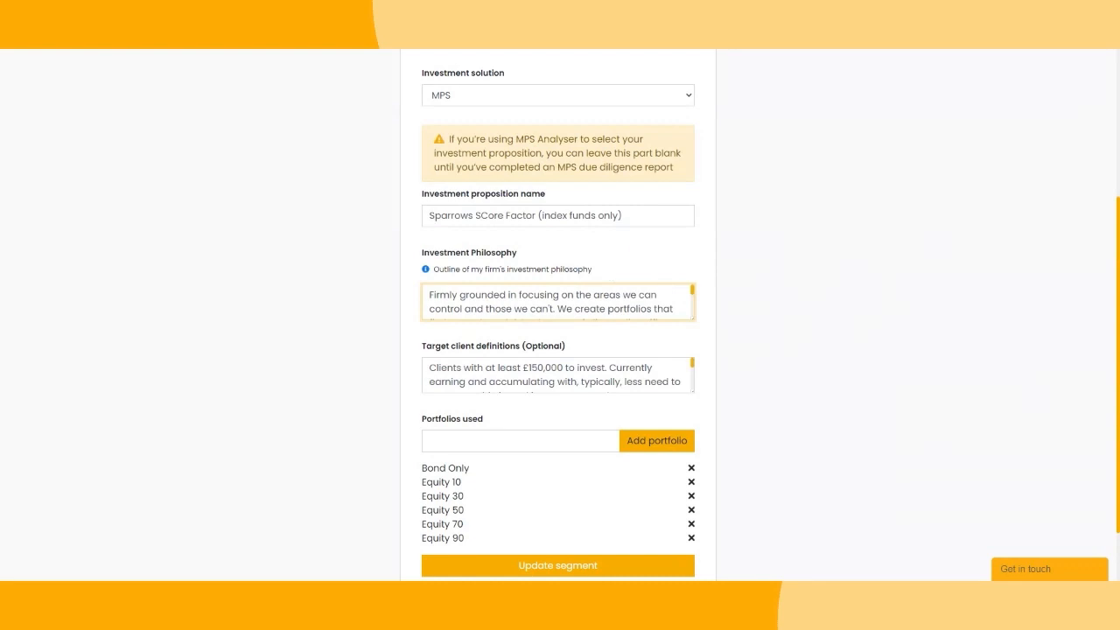
{"action": "scroll", "coordinate": [560, 315], "scroll_direction": "down", "scroll_amount": 1}
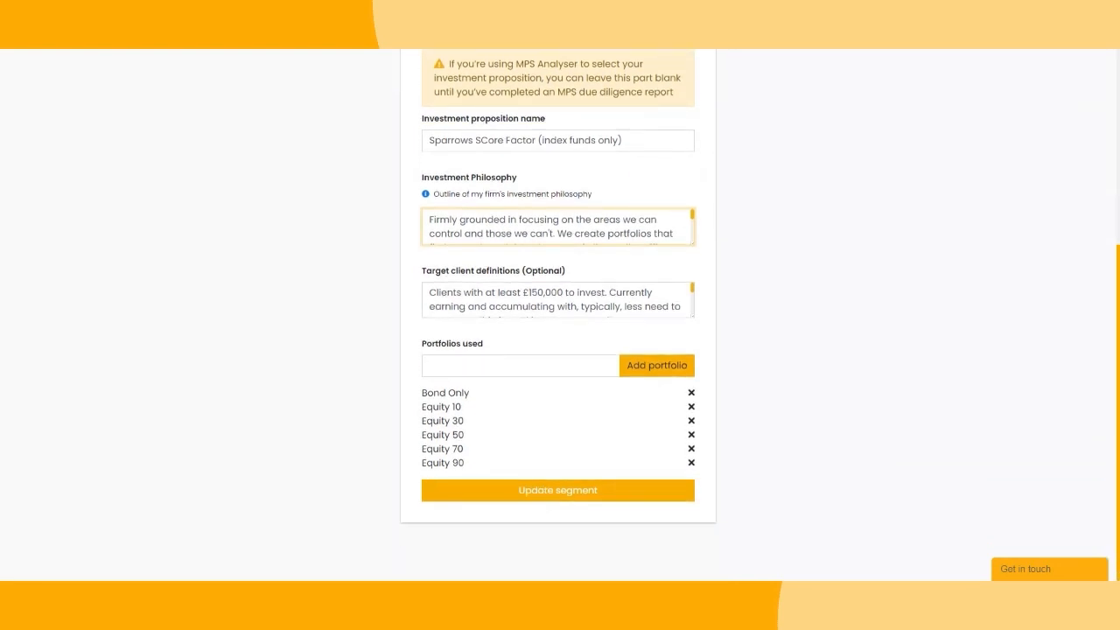
{"action": "scroll", "coordinate": [558, 226], "scroll_direction": "down", "scroll_amount": 5}
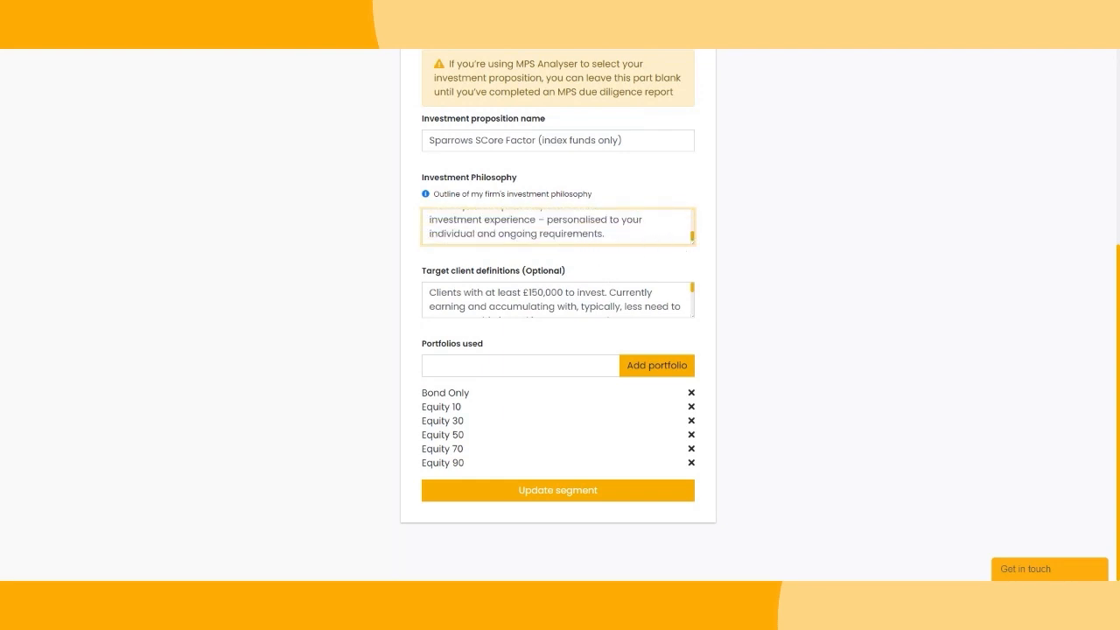
{"action": "left_click", "coordinate": [691, 294]}
{"action": "scroll", "coordinate": [558, 299], "scroll_direction": "down", "scroll_amount": 5}
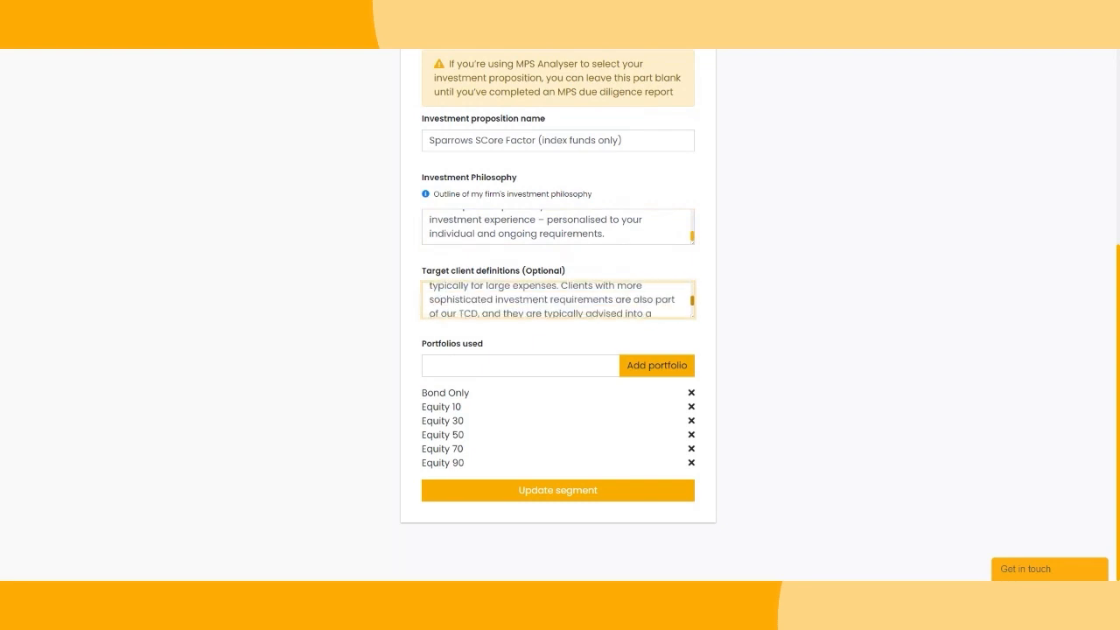
{"action": "scroll", "coordinate": [557, 299], "scroll_direction": "up", "scroll_amount": 3}
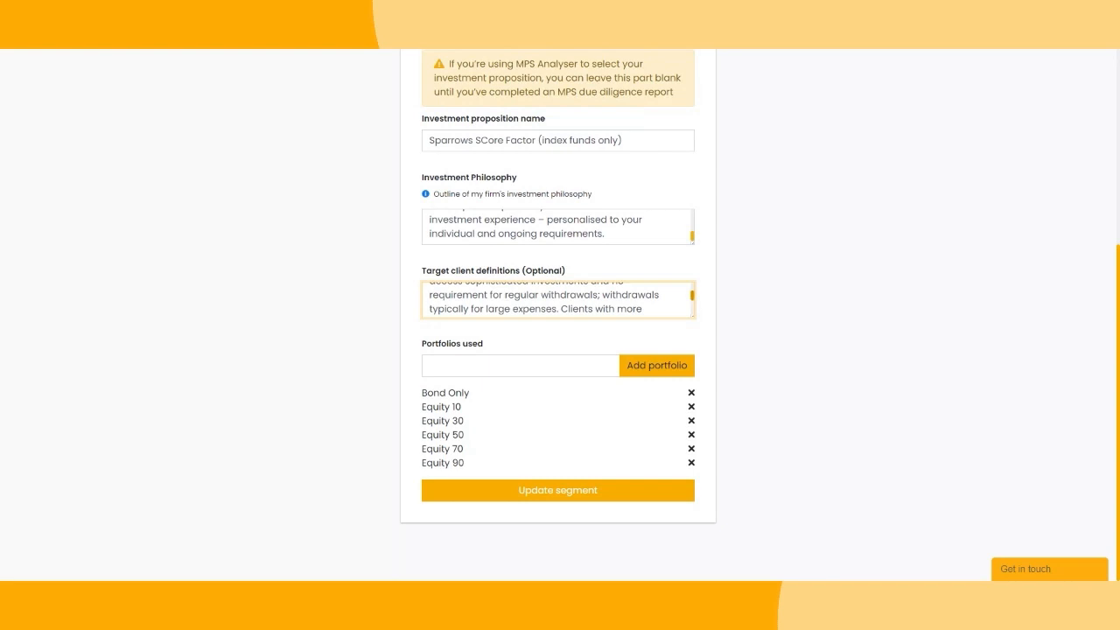
{"action": "left_click_drag", "start_coordinate": [692, 295], "coordinate": [692, 272]}
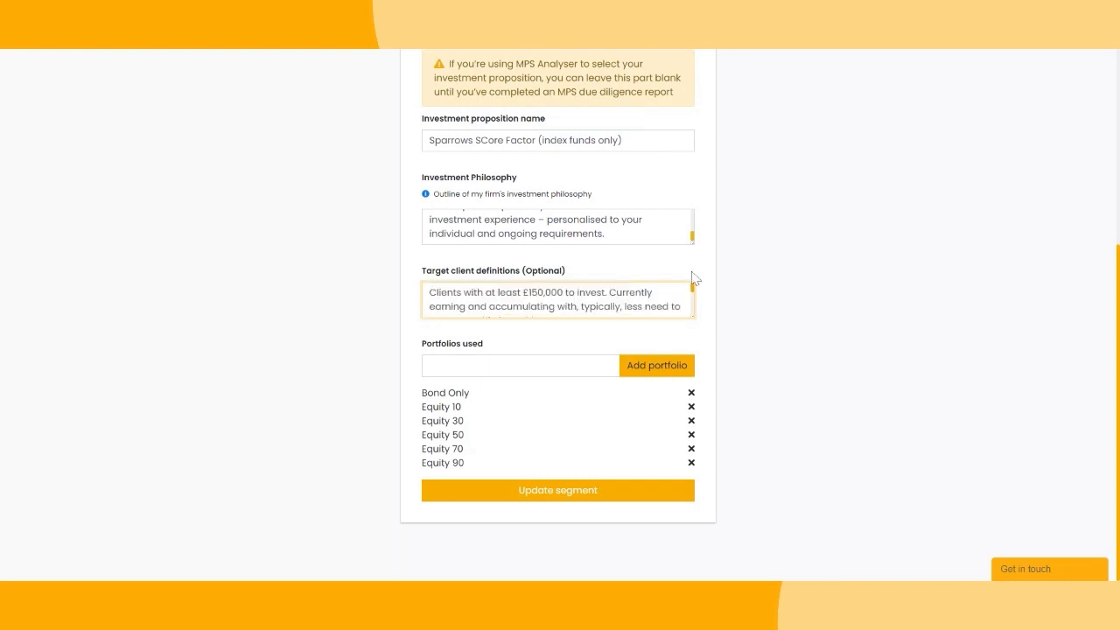
{"action": "mouse_move", "coordinate": [692, 287]}
{"action": "left_mouse_down"}
{"action": "mouse_move", "coordinate": [692, 310]}
{"action": "mouse_move", "coordinate": [692, 286]}
{"action": "left_mouse_up"}
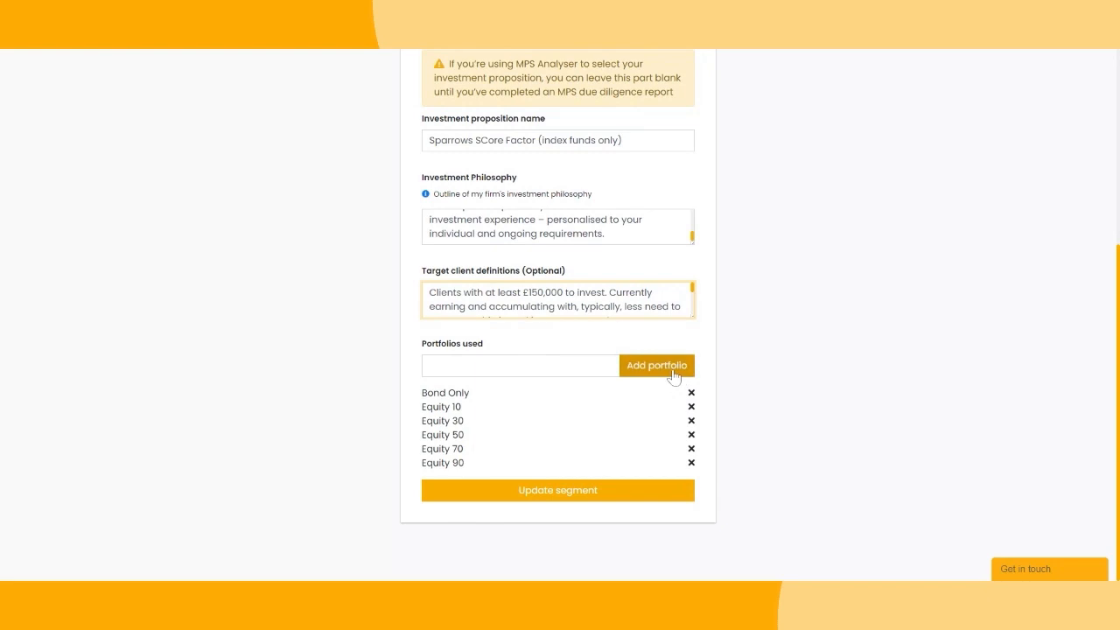
Review the segment's investment solution choices and the fields that follow them
{"action": "scroll", "coordinate": [808, 380], "scroll_direction": "up", "scroll_amount": 2}
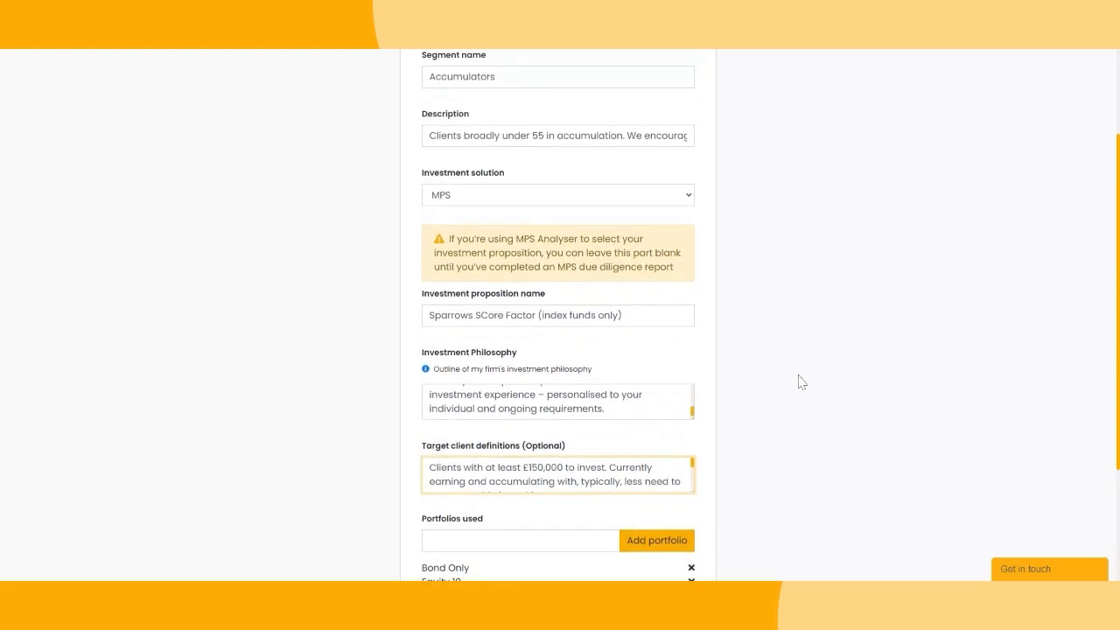
{"action": "left_click", "coordinate": [691, 200]}
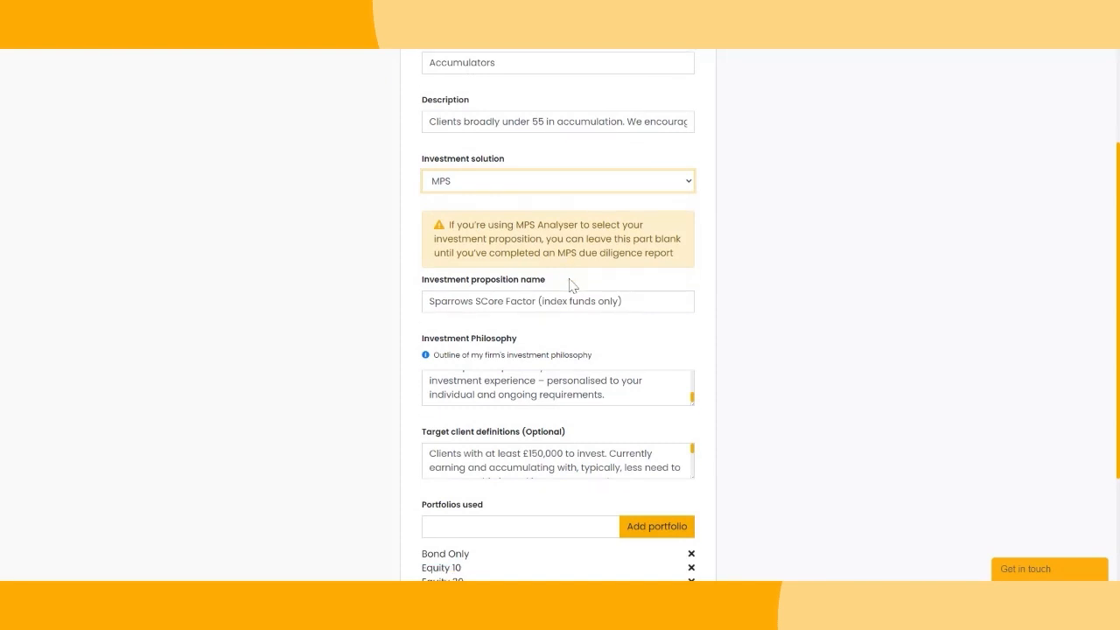
{"action": "scroll", "coordinate": [570, 287], "scroll_direction": "down", "scroll_amount": 2}
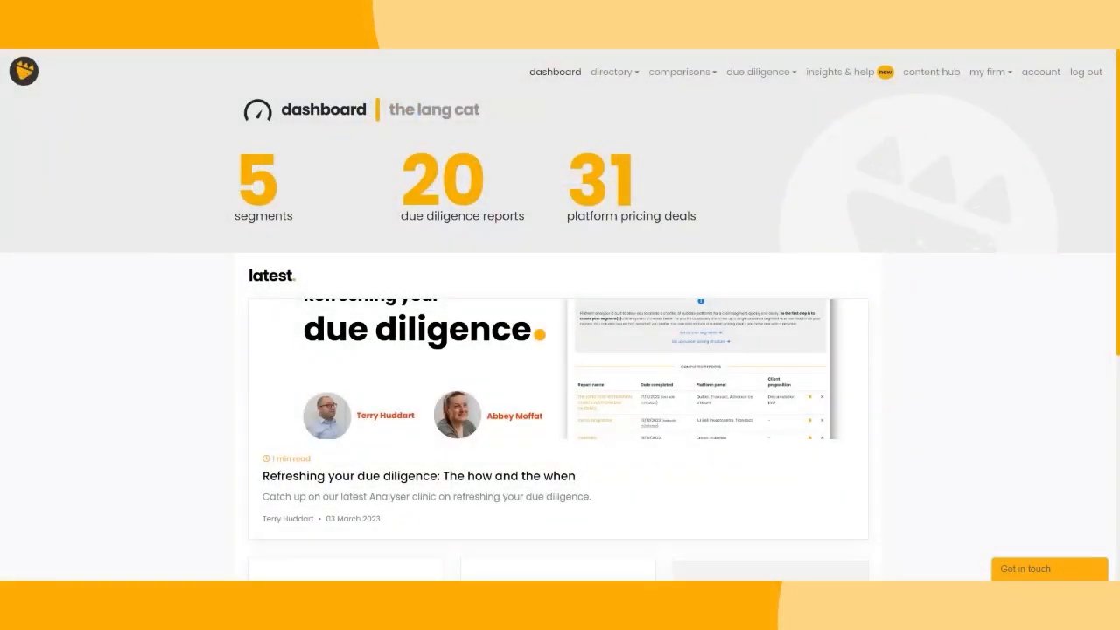
Add a custom pricing structure to the firm's pricing, based on the abrdn Wrap platform and its abrdn Wrap pricing structure
{"action": "left_click", "coordinate": [1005, 77]}
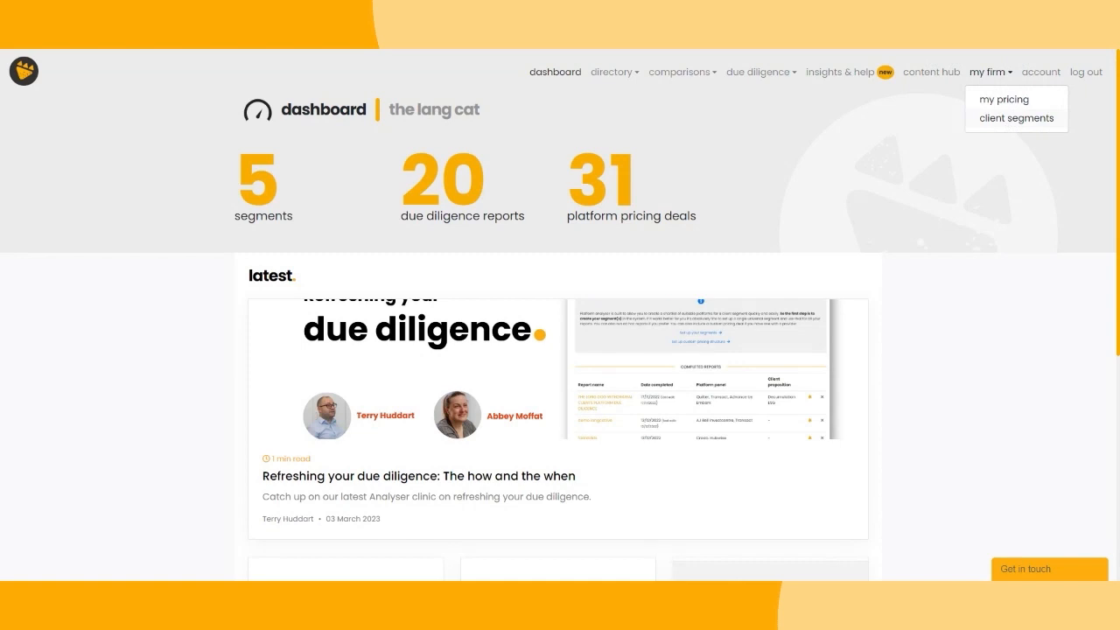
{"action": "left_click", "coordinate": [1008, 101]}
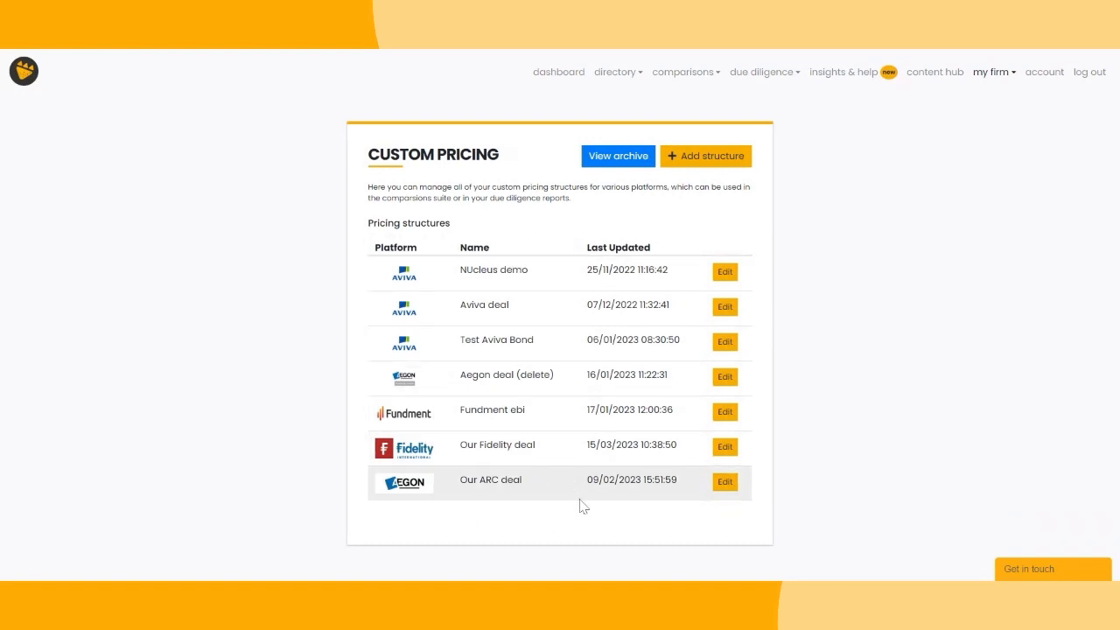
{"action": "left_click", "coordinate": [723, 159]}
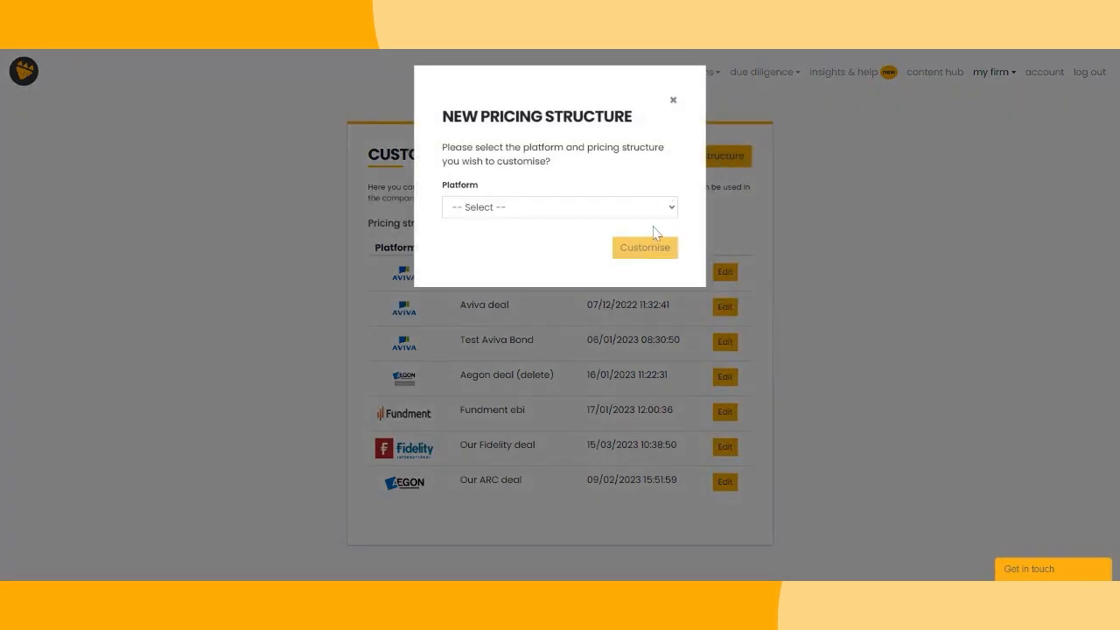
{"action": "left_click", "coordinate": [665, 210]}
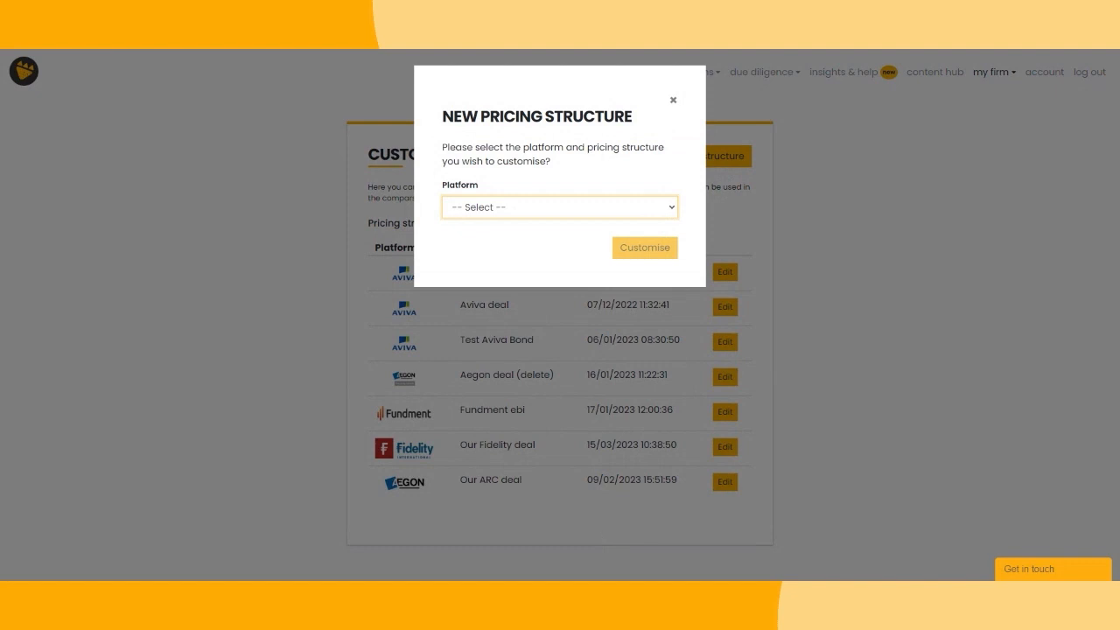
{"action": "left_click", "coordinate": [578, 276]}
{"action": "left_click", "coordinate": [622, 263]}
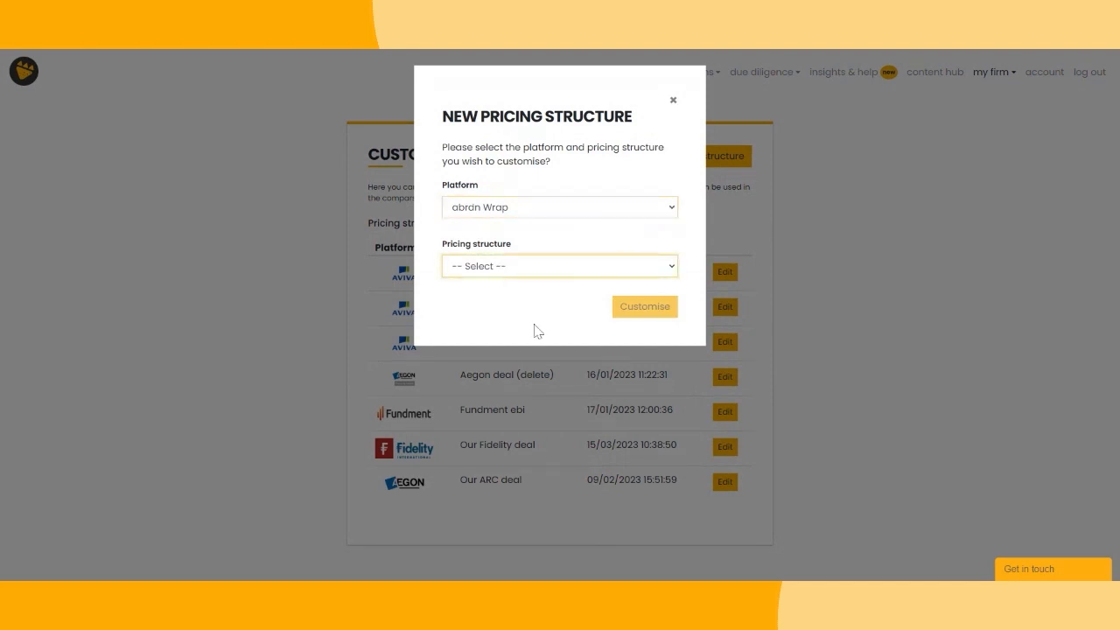
{"action": "key", "text": "Down"}
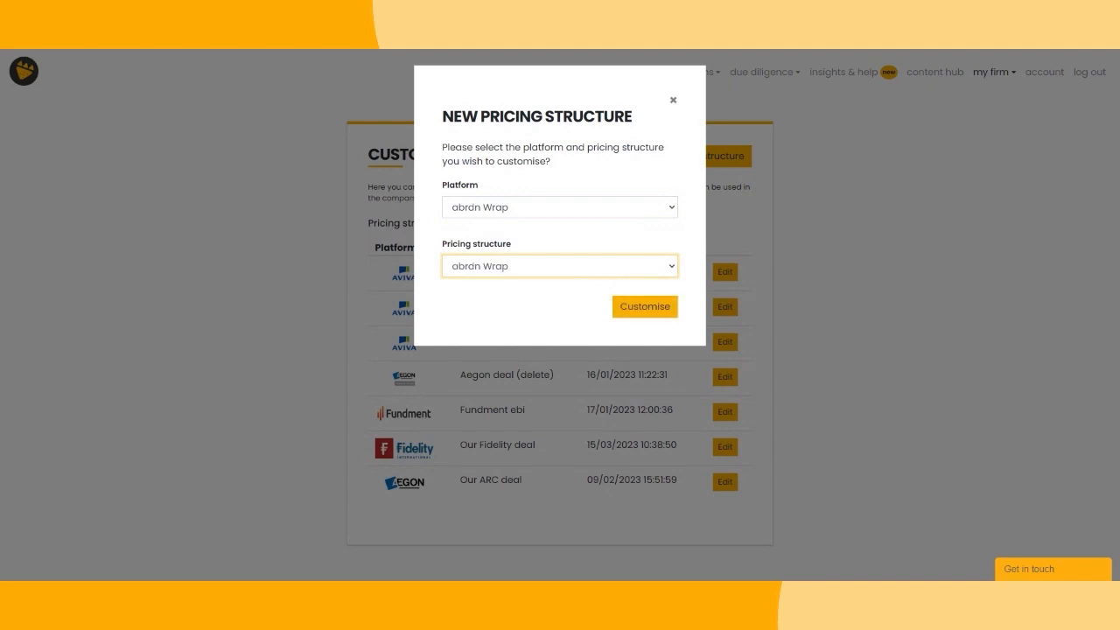
{"action": "left_click", "coordinate": [650, 308]}
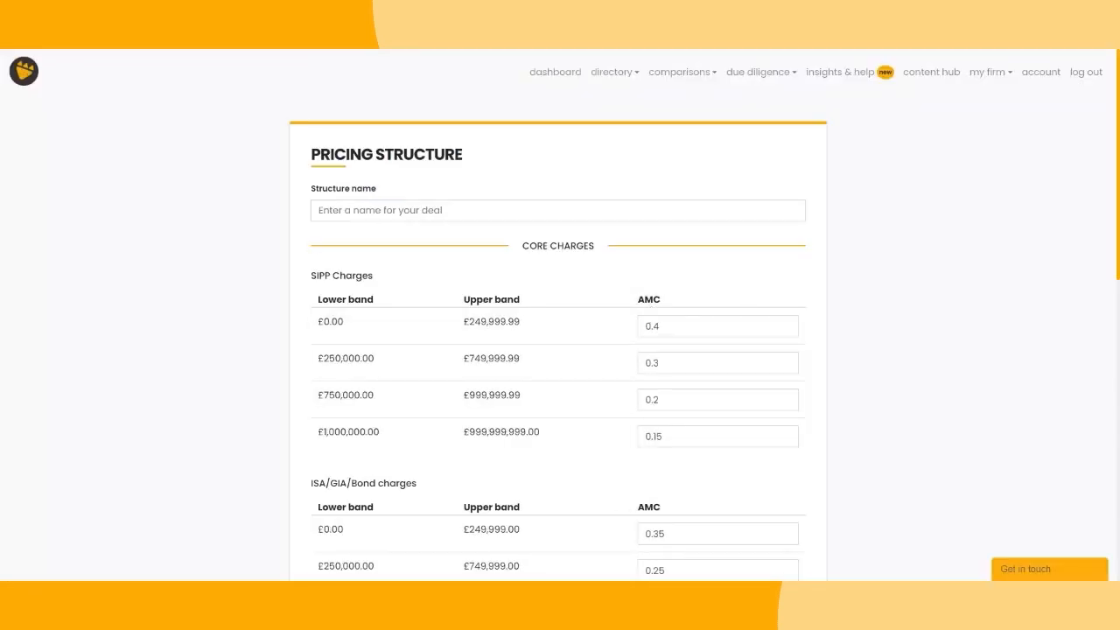
Enter Abrdn as the name of the pricing structure
{"action": "left_click", "coordinate": [437, 211]}
{"action": "type", "text": "Abredeen"}
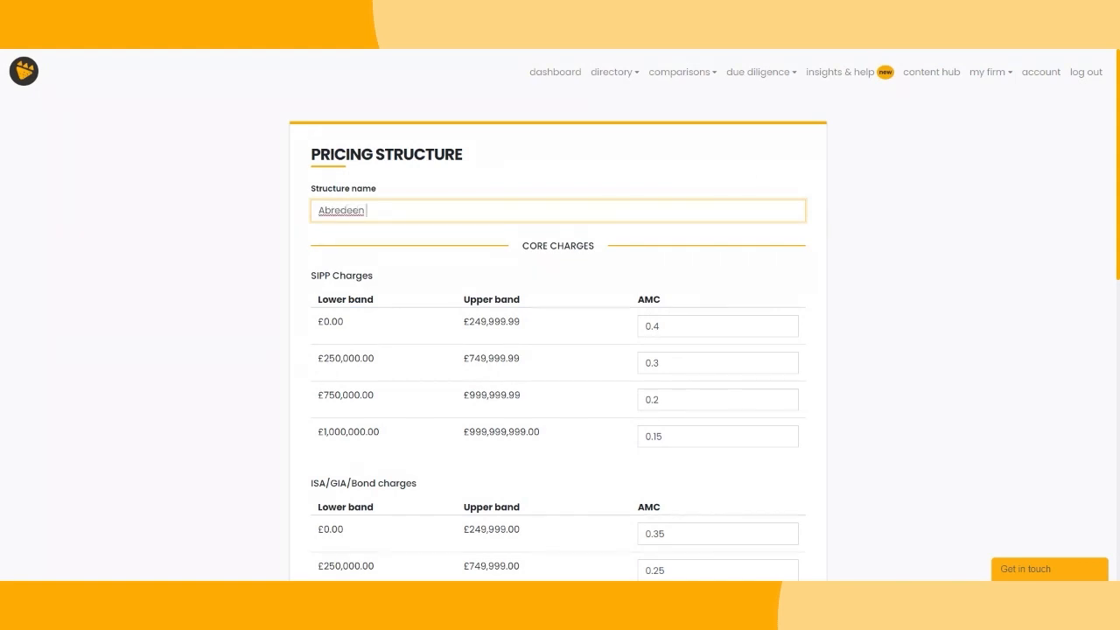
{"action": "key", "text": "shift+Left"}
{"action": "key", "text": "shift+Left"}
{"action": "key", "text": "shift+Left"}
{"action": "key", "text": "shift+Left"}
{"action": "key", "text": "shift+Left"}
{"action": "key", "text": "shift+Left"}
{"action": "type", "text": "rdn"}
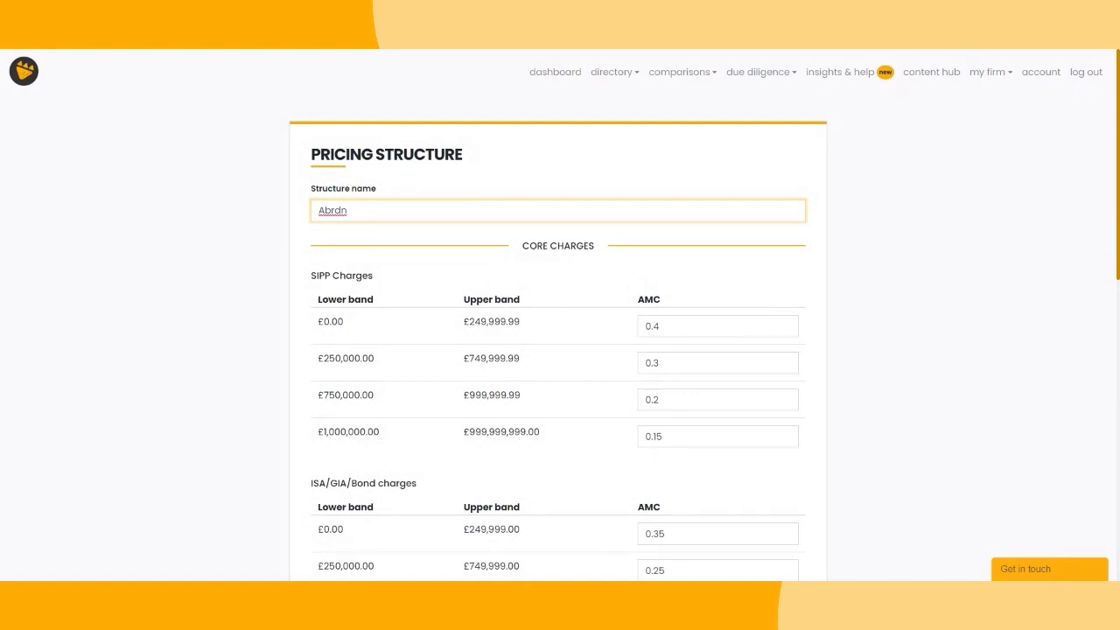
Complete the pricing structure's name as Abrdn Wrap Deal
{"action": "type", "text": "Wrap Deal"}
{"action": "scroll", "coordinate": [680, 341], "scroll_direction": "down", "scroll_amount": 2}
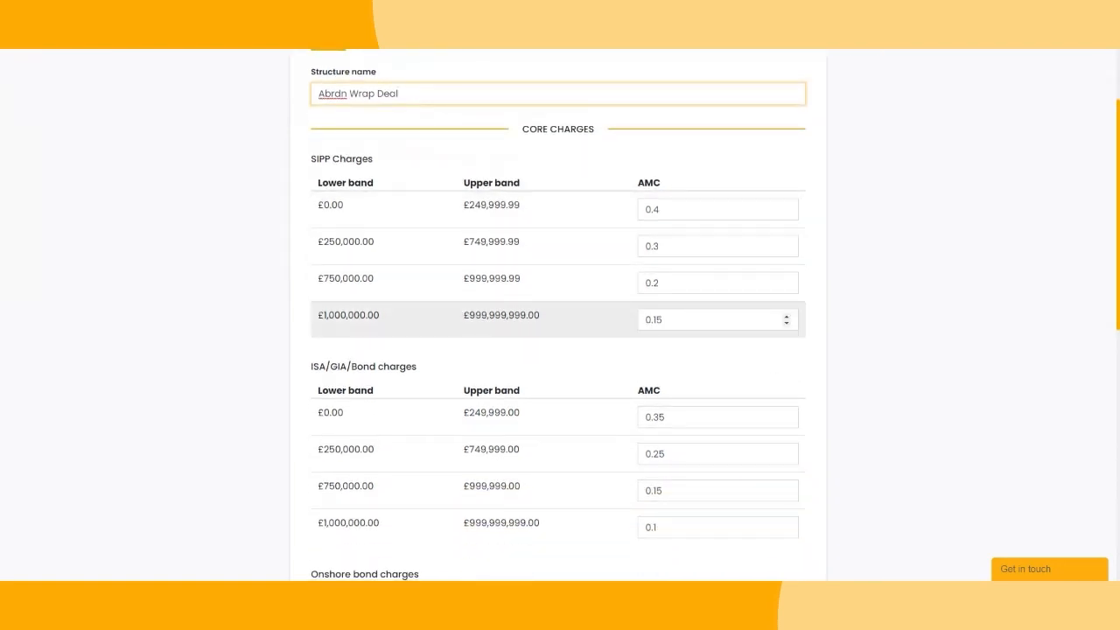
{"action": "scroll", "coordinate": [709, 322], "scroll_direction": "up", "scroll_amount": 2}
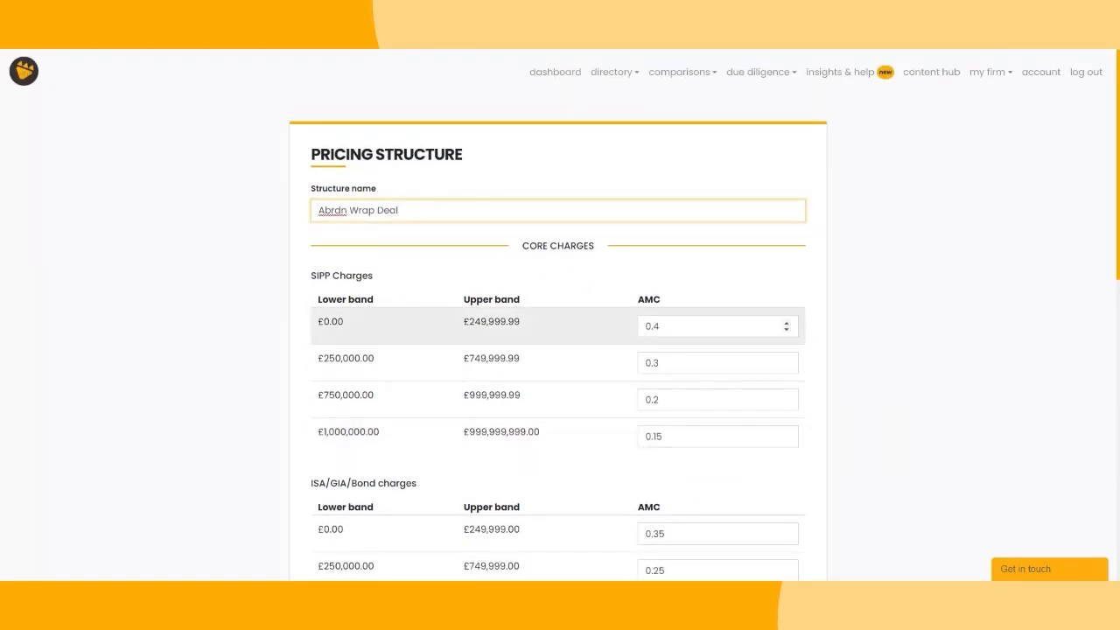
Set the SIPP charges' AMC to 0.3 for the £0.00 band and 0.2 for the £250,000.00 band
{"action": "scroll", "coordinate": [718, 326], "scroll_direction": "down", "scroll_amount": 1}
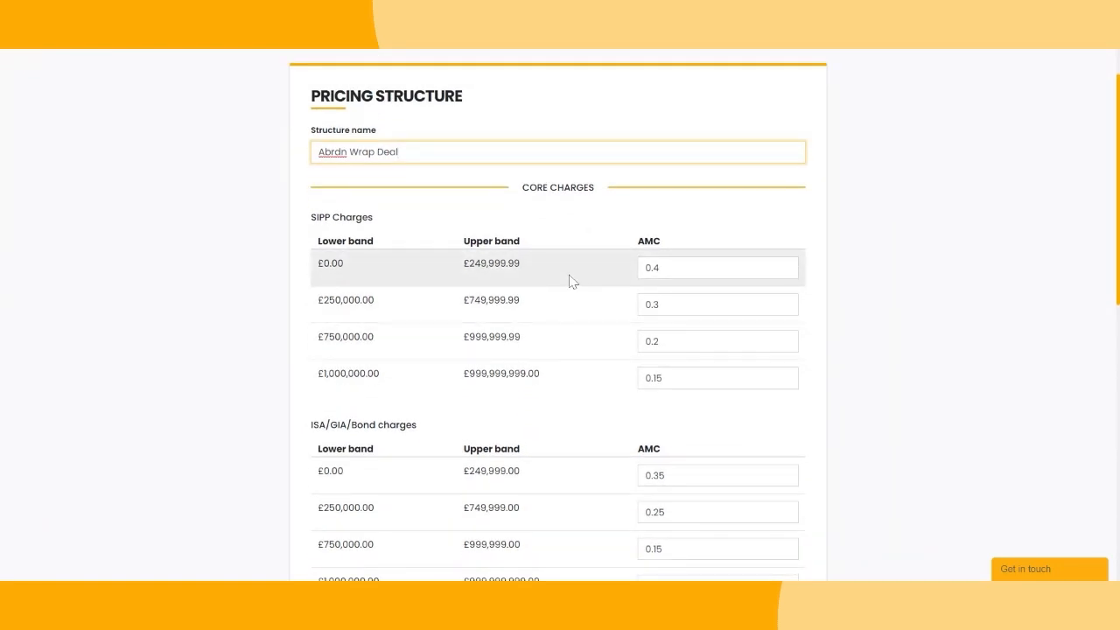
{"action": "scroll", "coordinate": [713, 412], "scroll_direction": "down", "scroll_amount": 1}
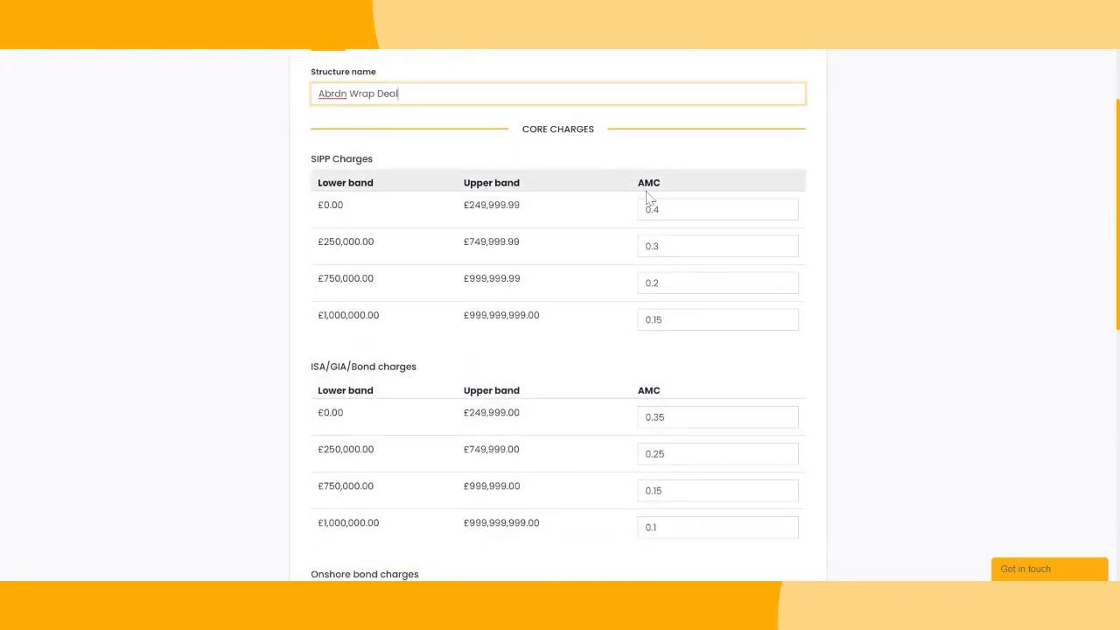
{"action": "left_click", "coordinate": [652, 209]}
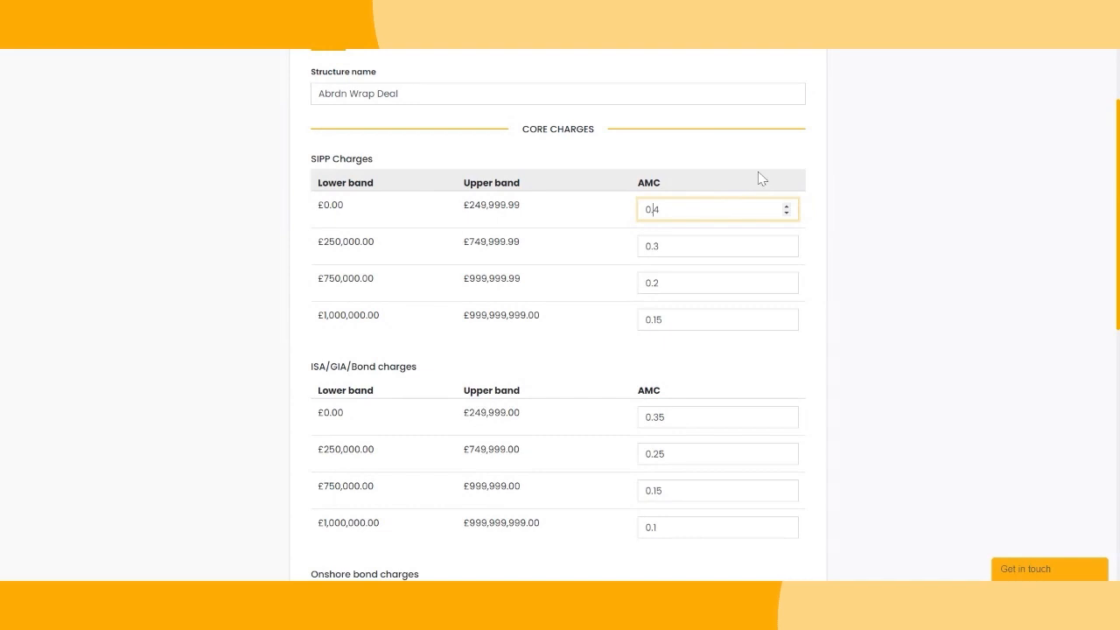
{"action": "type", "text": ".3"}
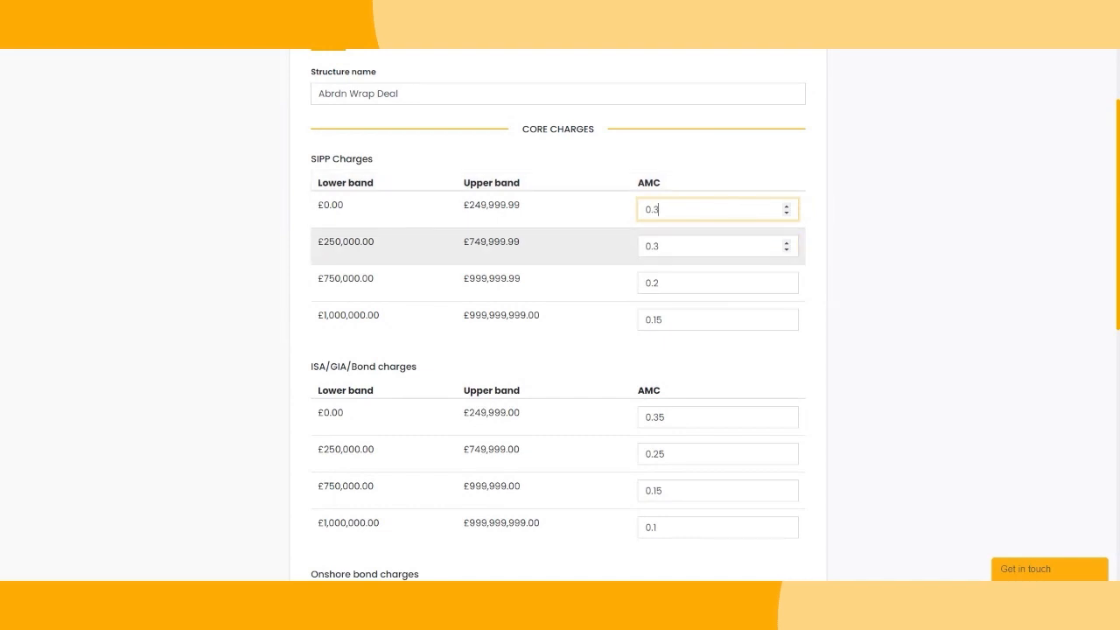
{"action": "left_click", "coordinate": [654, 246]}
{"action": "key", "text": "BackSpace"}
{"action": "type", "text": "2"}
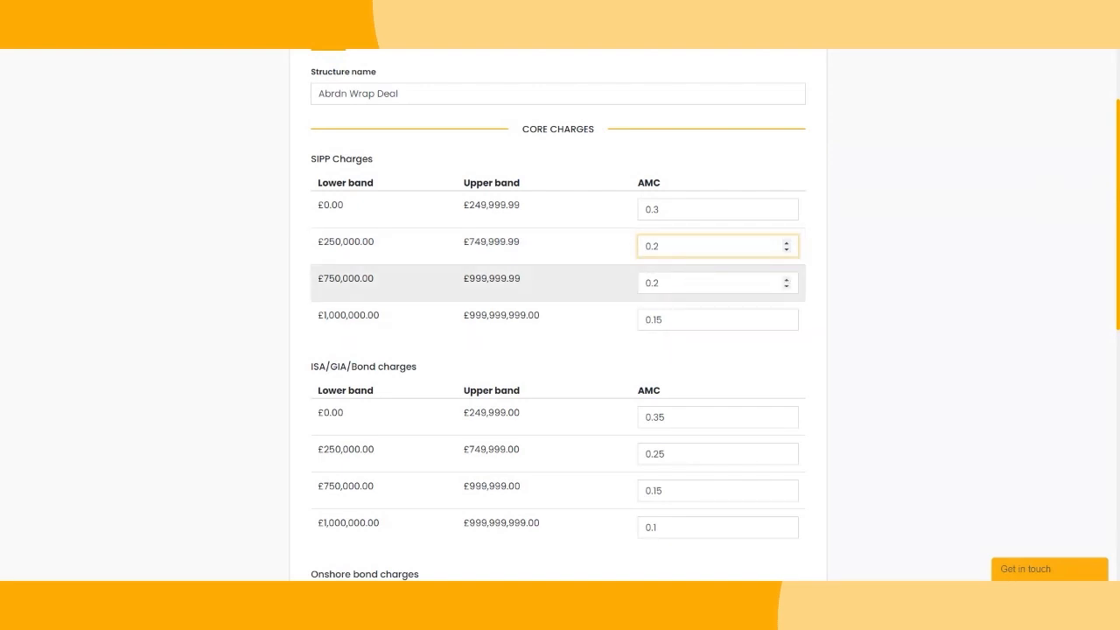
Set the ISA/GIA/Bond charges' AMC to 0.30 for the £0.00 band and 0.20 for the £250,000.00 band
{"action": "scroll", "coordinate": [786, 280], "scroll_direction": "down", "scroll_amount": 2}
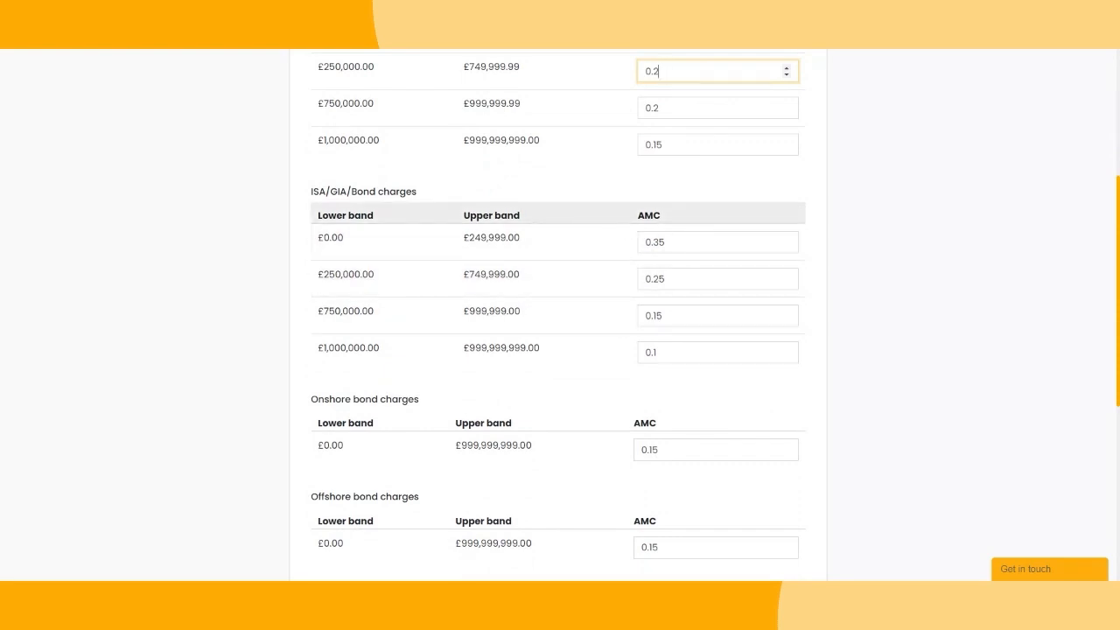
{"action": "scroll", "coordinate": [717, 242], "scroll_direction": "up", "scroll_amount": 2}
{"action": "scroll", "coordinate": [718, 242], "scroll_direction": "down", "scroll_amount": 2}
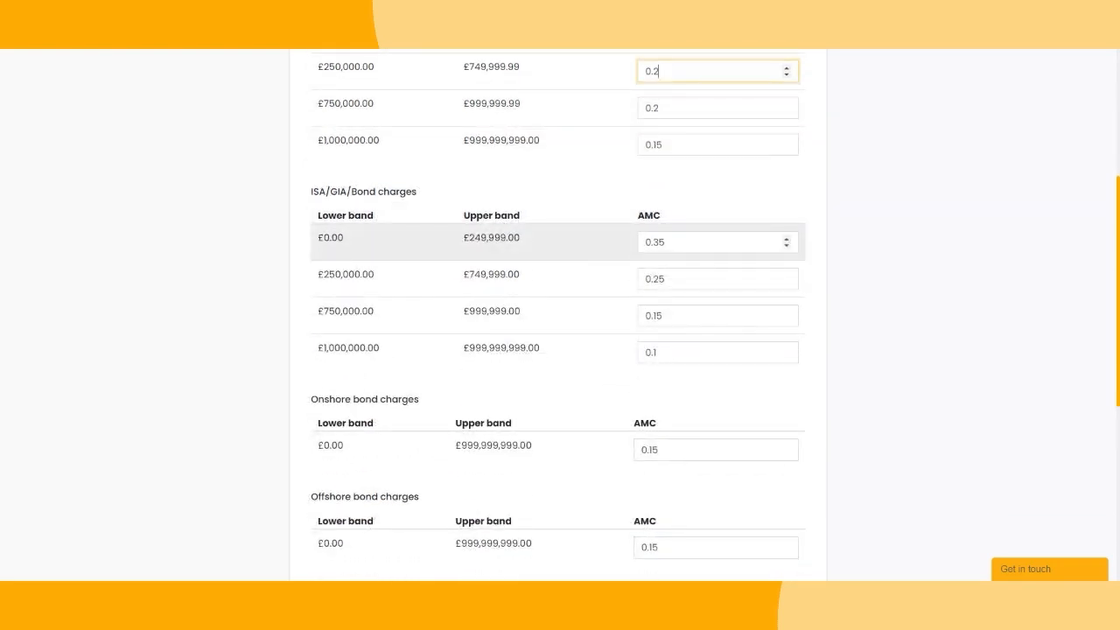
{"action": "left_click", "coordinate": [717, 241]}
{"action": "key", "text": "BackSpace"}
{"action": "type", "text": "0"}
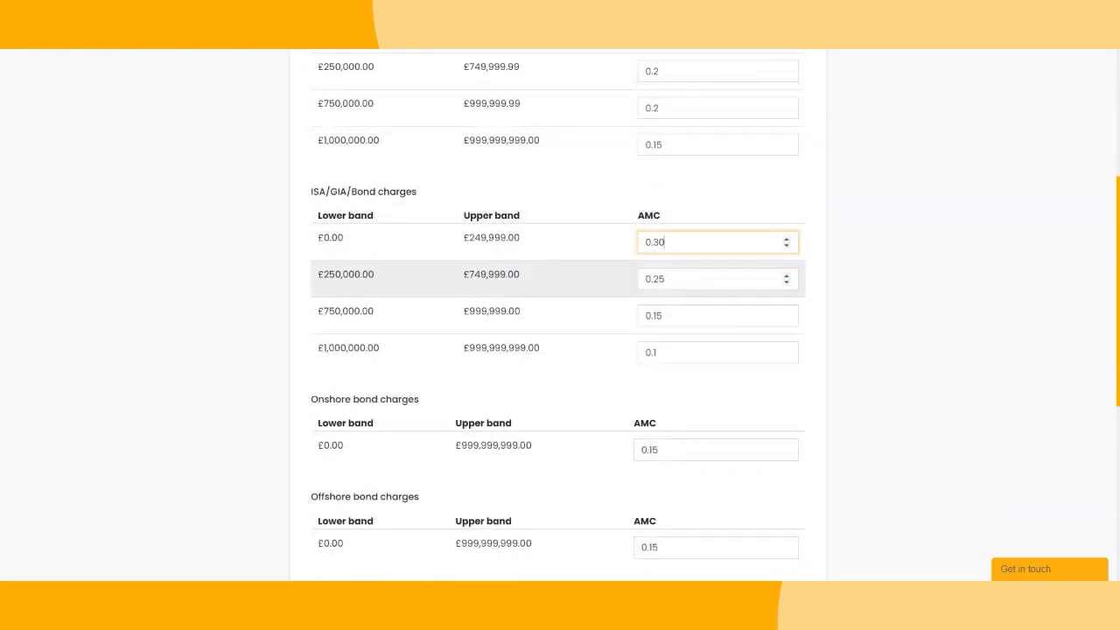
{"action": "left_click_drag", "start_coordinate": [667, 279], "coordinate": [659, 280]}
{"action": "key", "text": "BackSpace"}
{"action": "type", "text": "0"}
Check the remaining bond, wrapper, flat and minimum/maximum charges, and save the pricing structure
{"action": "scroll", "coordinate": [582, 326], "scroll_direction": "down", "scroll_amount": 2}
{"action": "scroll", "coordinate": [582, 327], "scroll_direction": "down", "scroll_amount": 4}
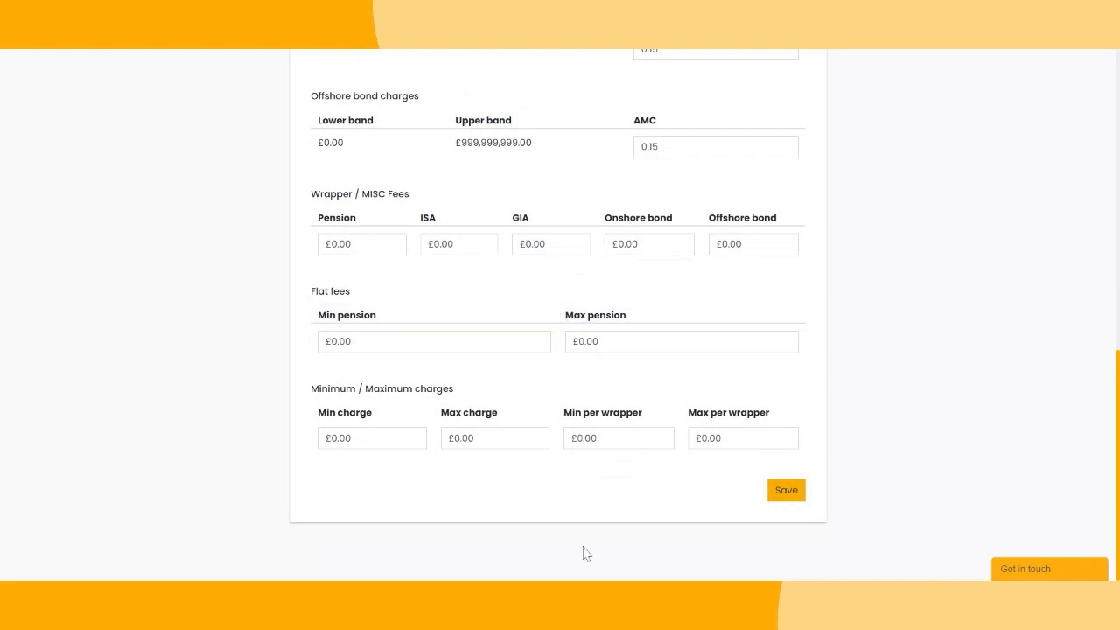
{"action": "scroll", "coordinate": [657, 333], "scroll_direction": "up", "scroll_amount": 2}
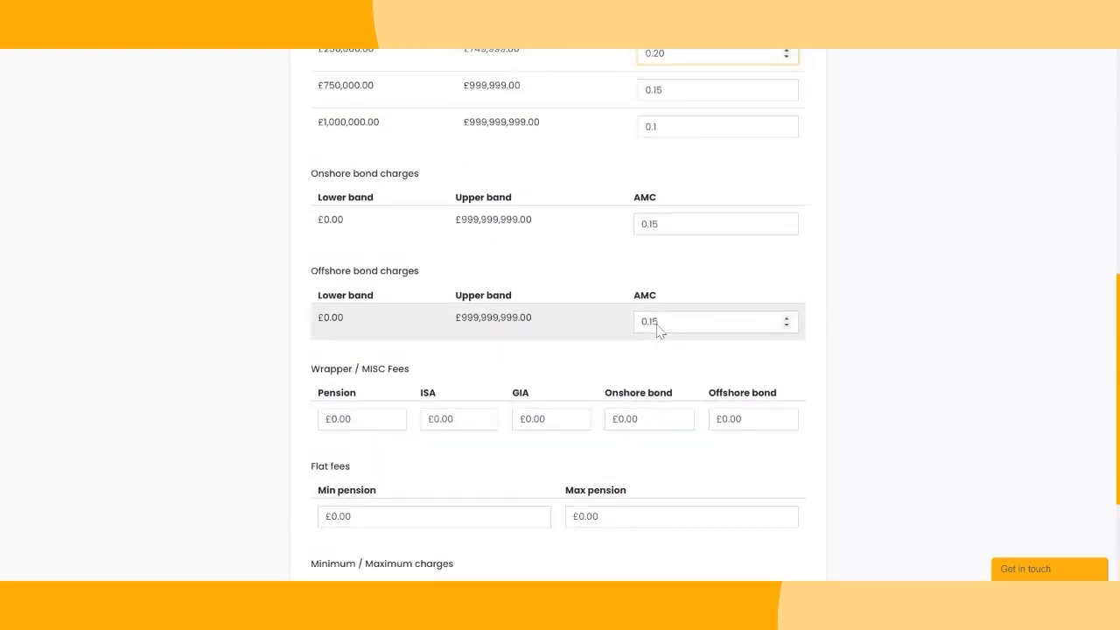
{"action": "scroll", "coordinate": [659, 331], "scroll_direction": "up", "scroll_amount": 6}
{"action": "scroll", "coordinate": [659, 331], "scroll_direction": "down", "scroll_amount": 7}
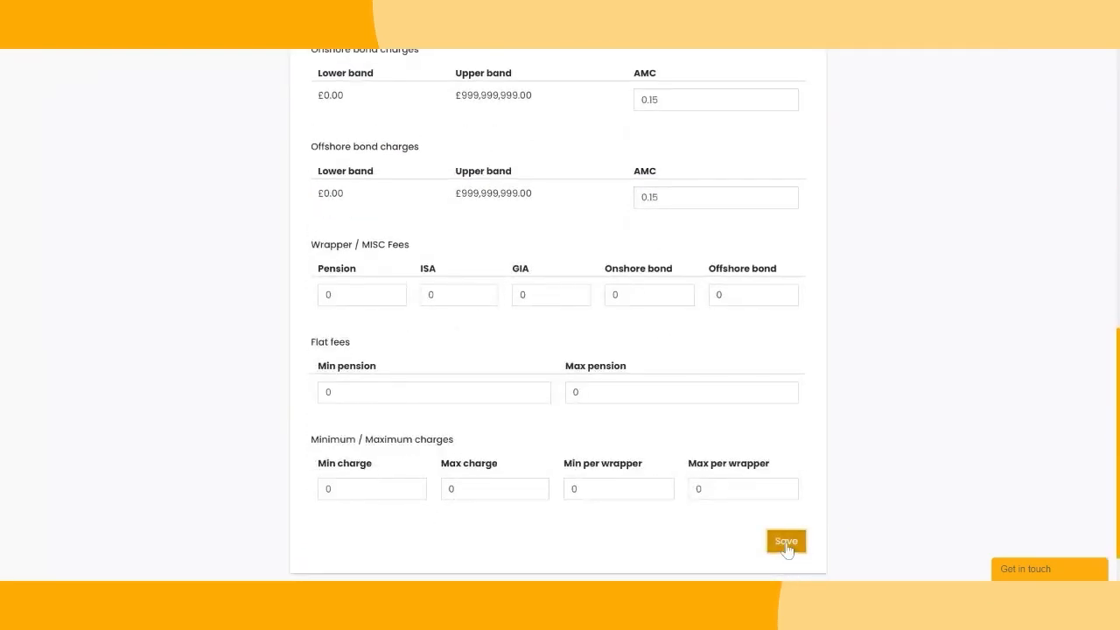
{"action": "left_click", "coordinate": [790, 544]}
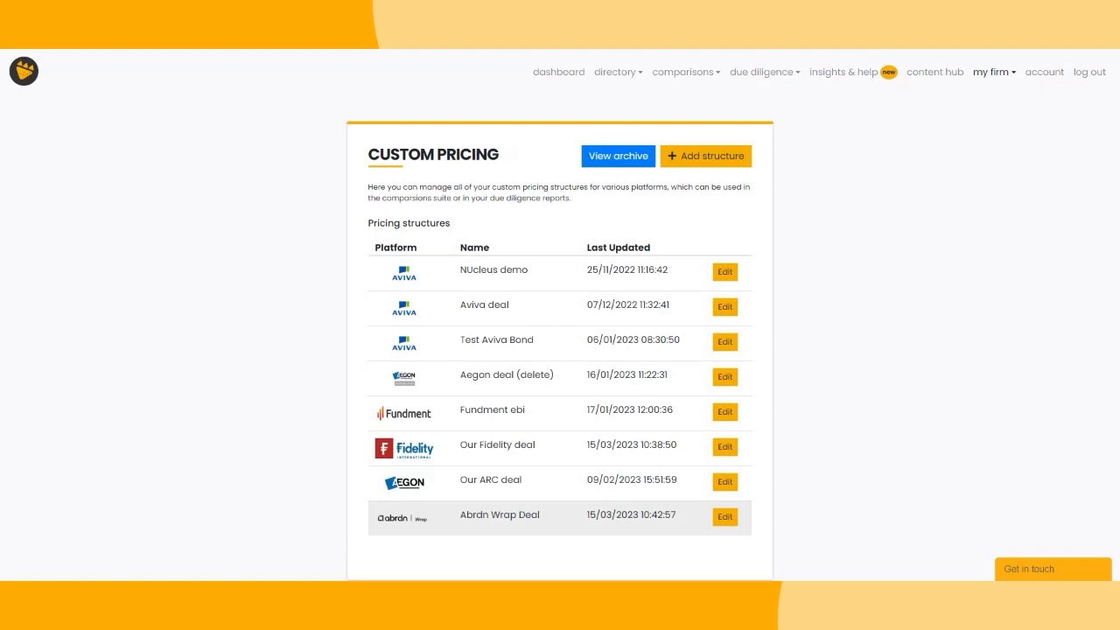
Reopen the Abrdn Wrap Deal structure for editing, review its charges and save it again
{"action": "left_click", "coordinate": [726, 518]}
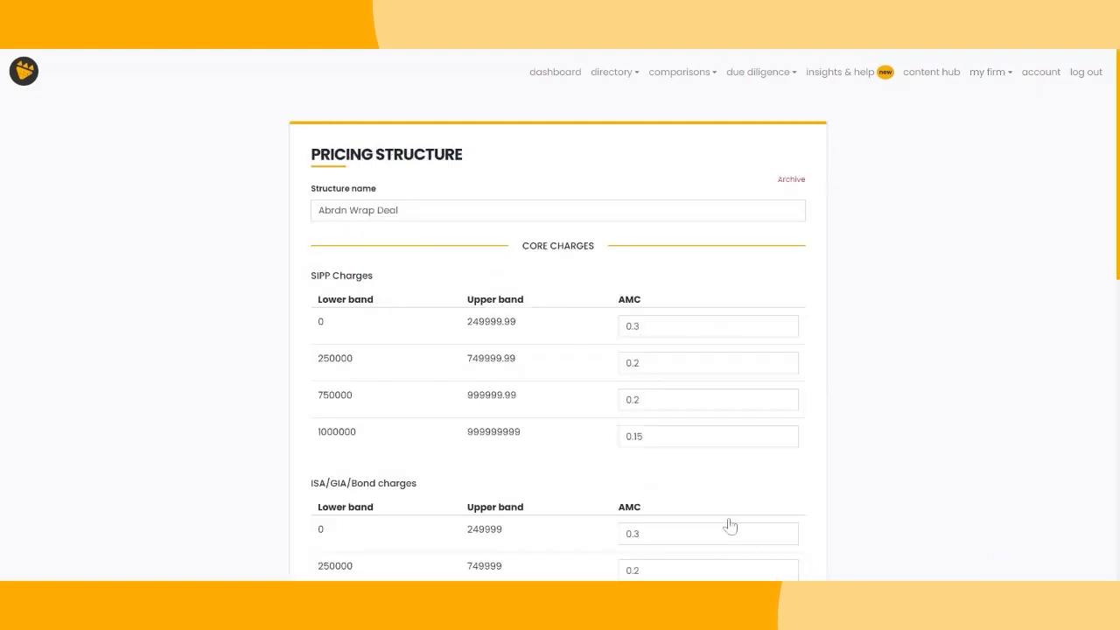
{"action": "scroll", "coordinate": [565, 370], "scroll_direction": "down", "scroll_amount": 2}
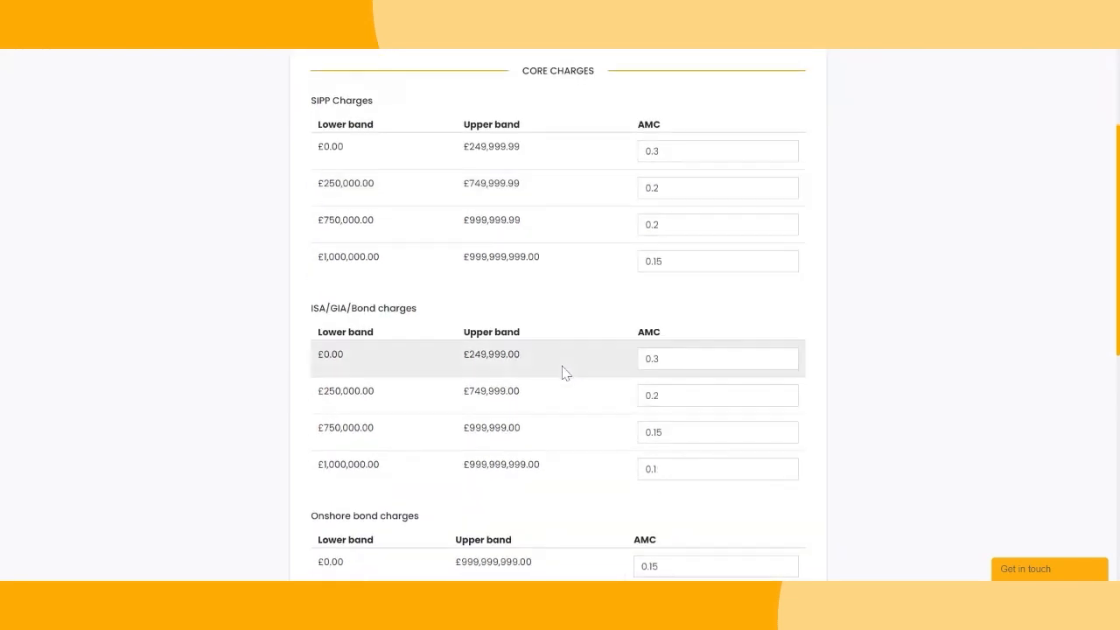
{"action": "scroll", "coordinate": [565, 370], "scroll_direction": "up", "scroll_amount": 2}
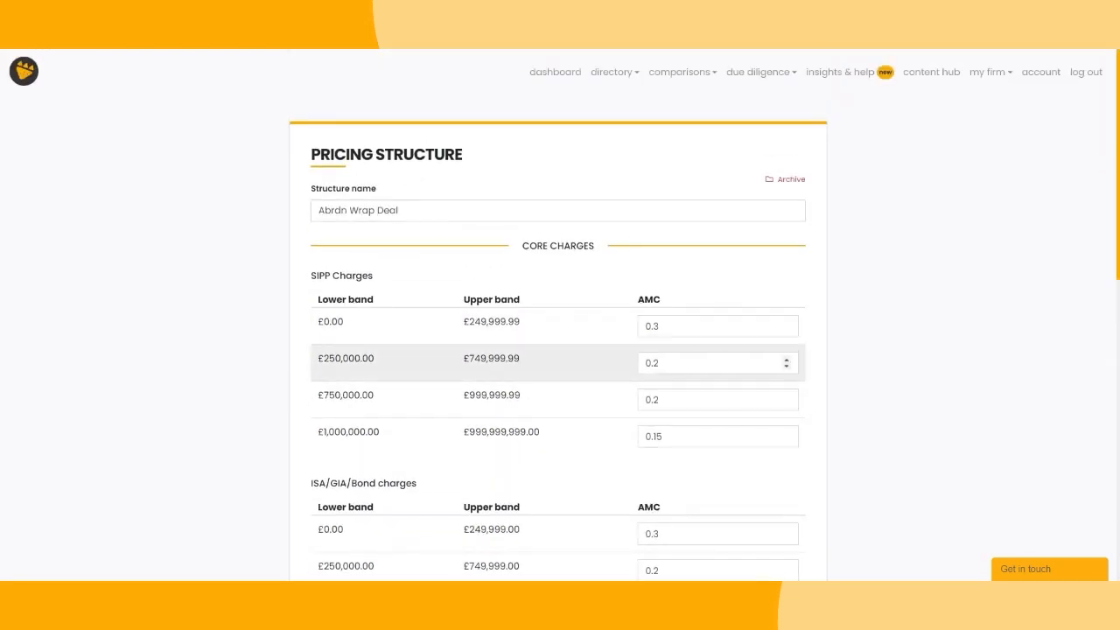
{"action": "scroll", "coordinate": [717, 355], "scroll_direction": "down", "scroll_amount": 3}
{"action": "scroll", "coordinate": [717, 352], "scroll_direction": "down", "scroll_amount": 5}
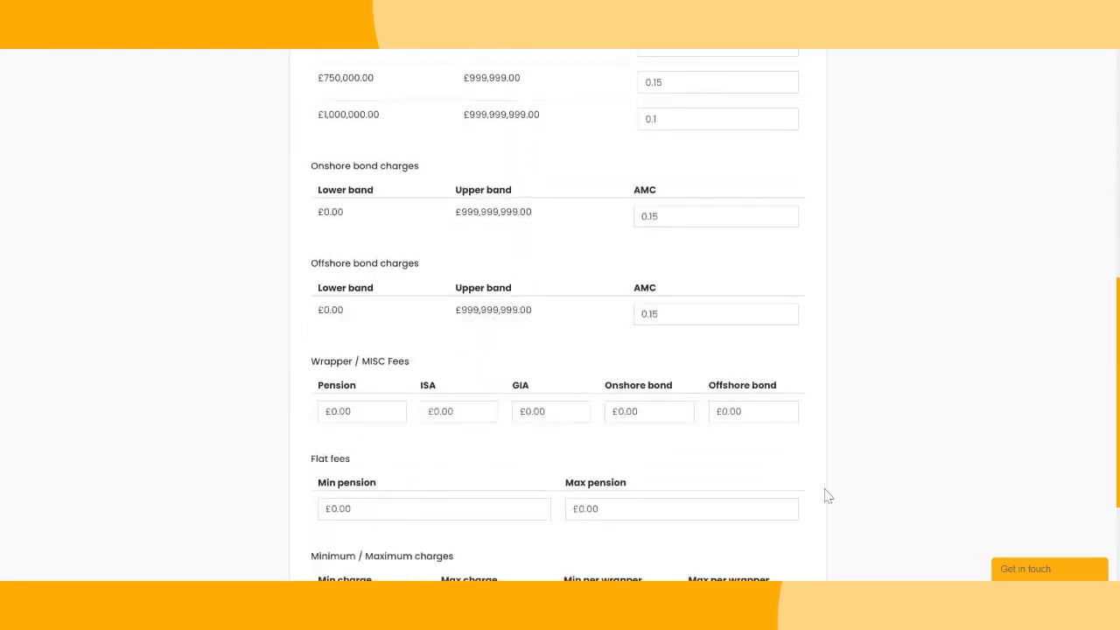
{"action": "left_click", "coordinate": [789, 498]}
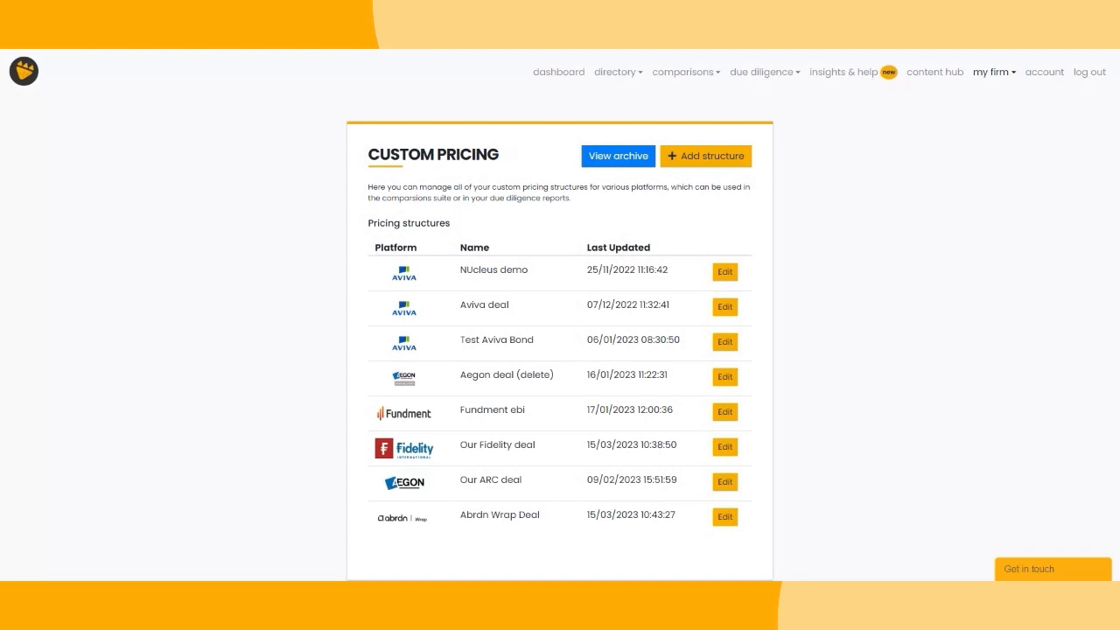
Start a new platform due diligence report
{"action": "left_click", "coordinate": [788, 81]}
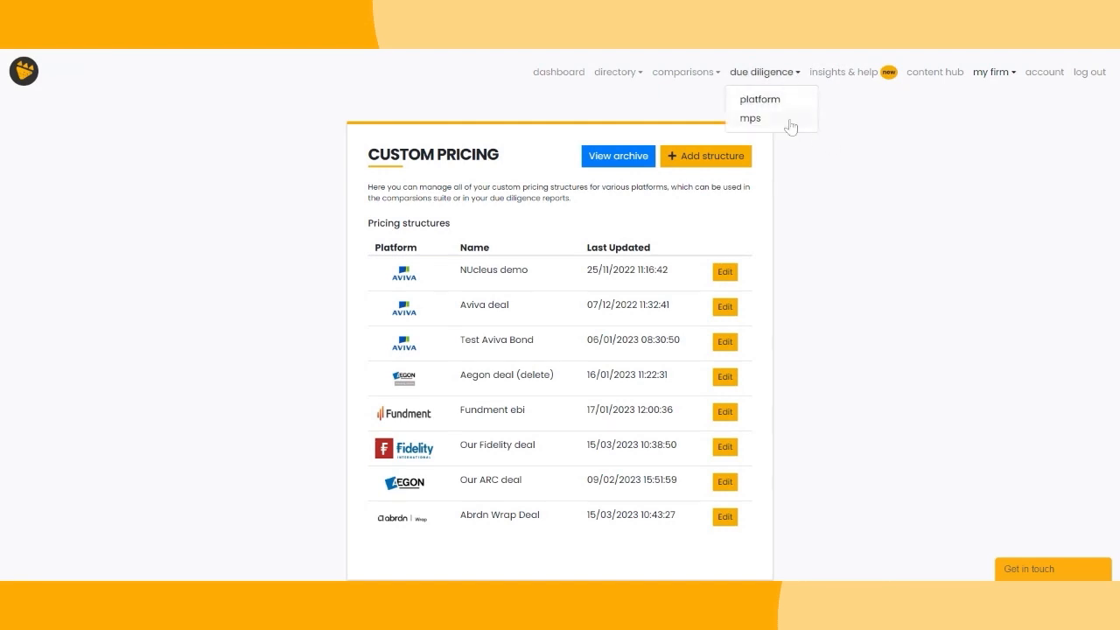
{"action": "left_click", "coordinate": [777, 106]}
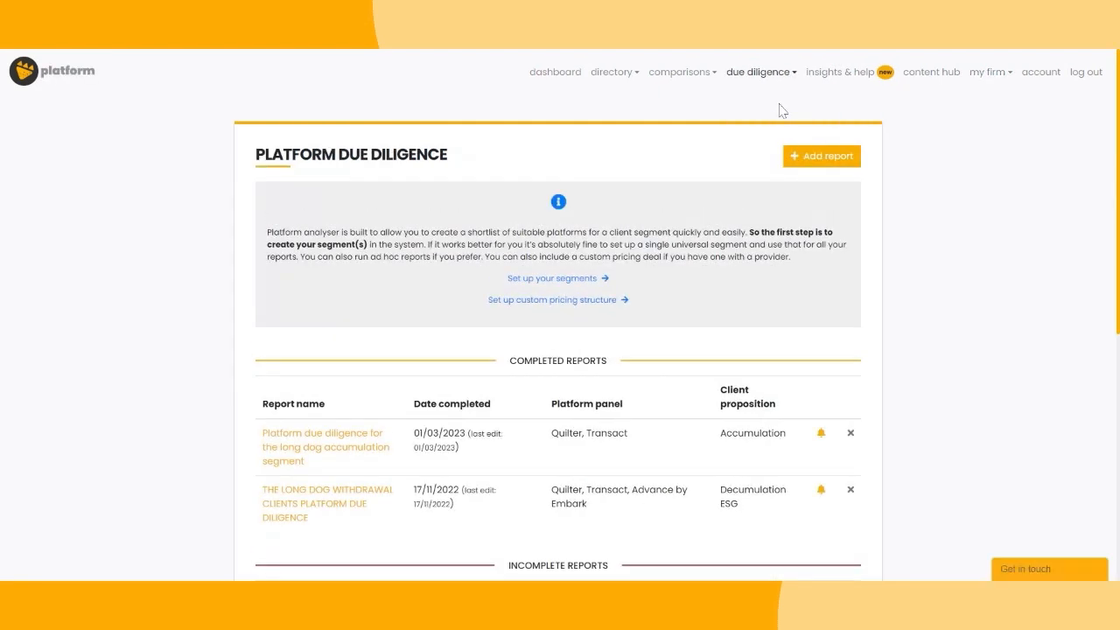
{"action": "left_click", "coordinate": [818, 162]}
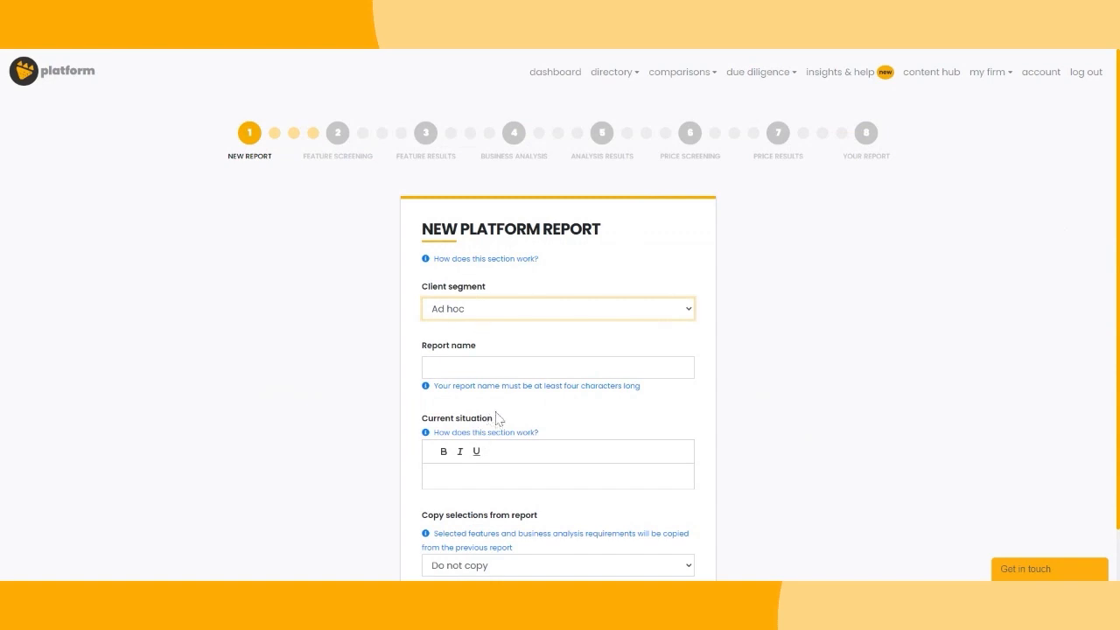
Set the report's client segment to Accumulation and copy selections from the report THE LONG DOG IS USING TEMPLATES (incomplete)
{"action": "left_click", "coordinate": [522, 343]}
{"action": "scroll", "coordinate": [518, 287], "scroll_direction": "down", "scroll_amount": 1}
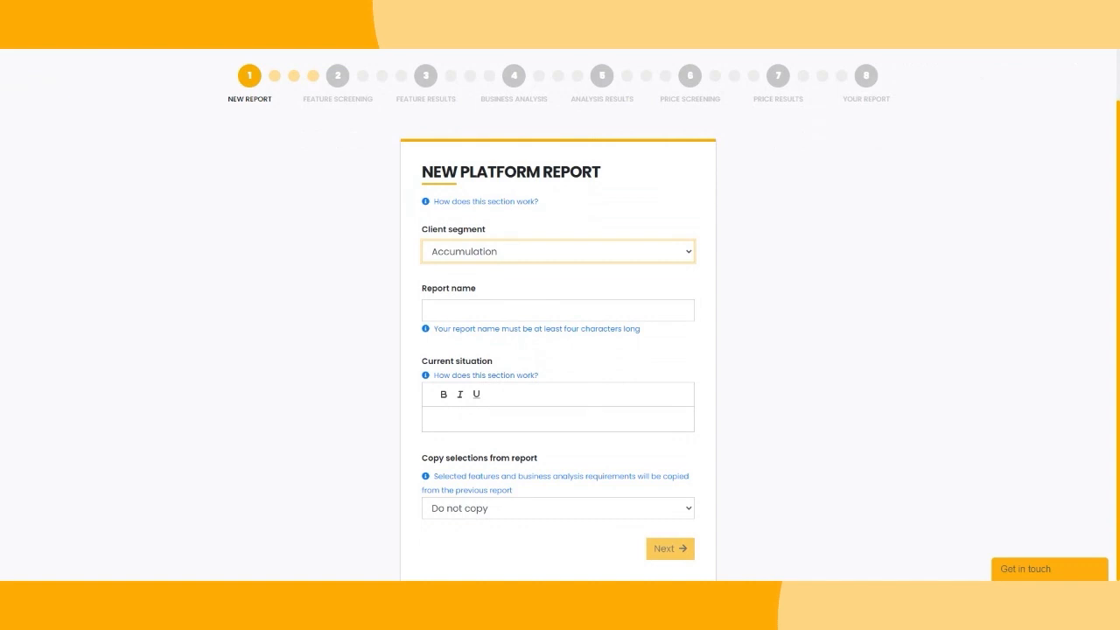
{"action": "left_click", "coordinate": [679, 511]}
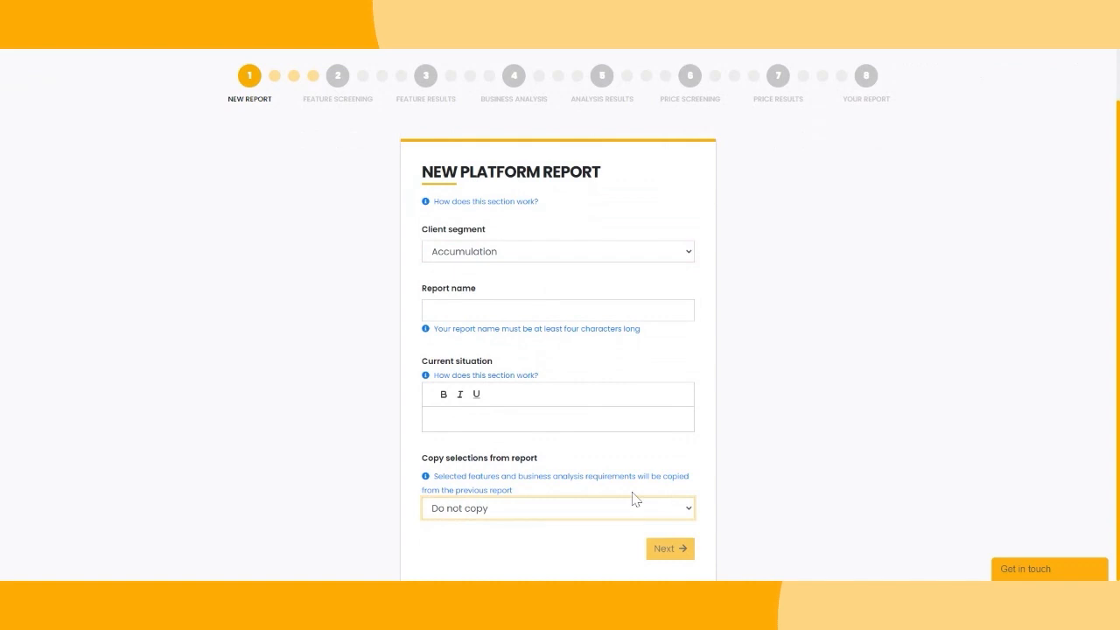
{"action": "key", "text": "Down"}
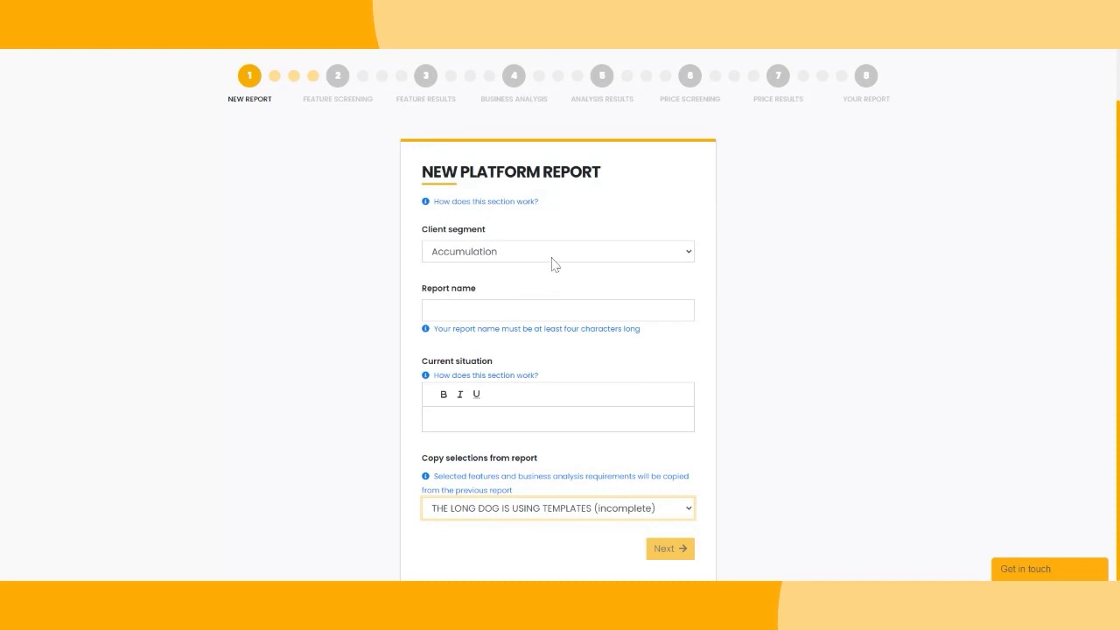
{"action": "scroll", "coordinate": [1026, 206], "scroll_direction": "up", "scroll_amount": 1}
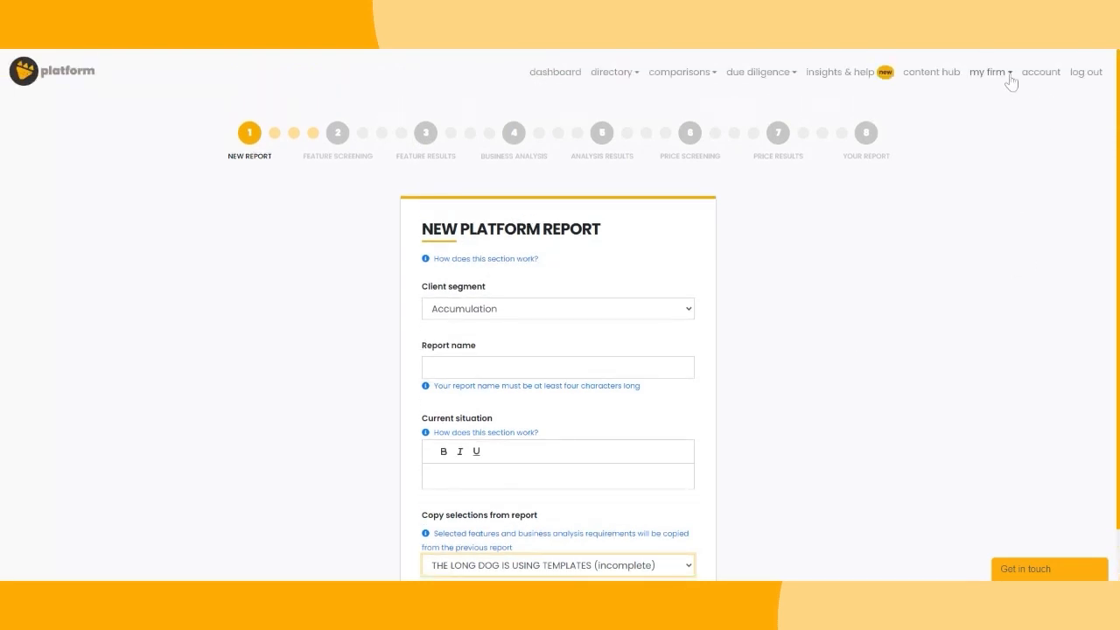